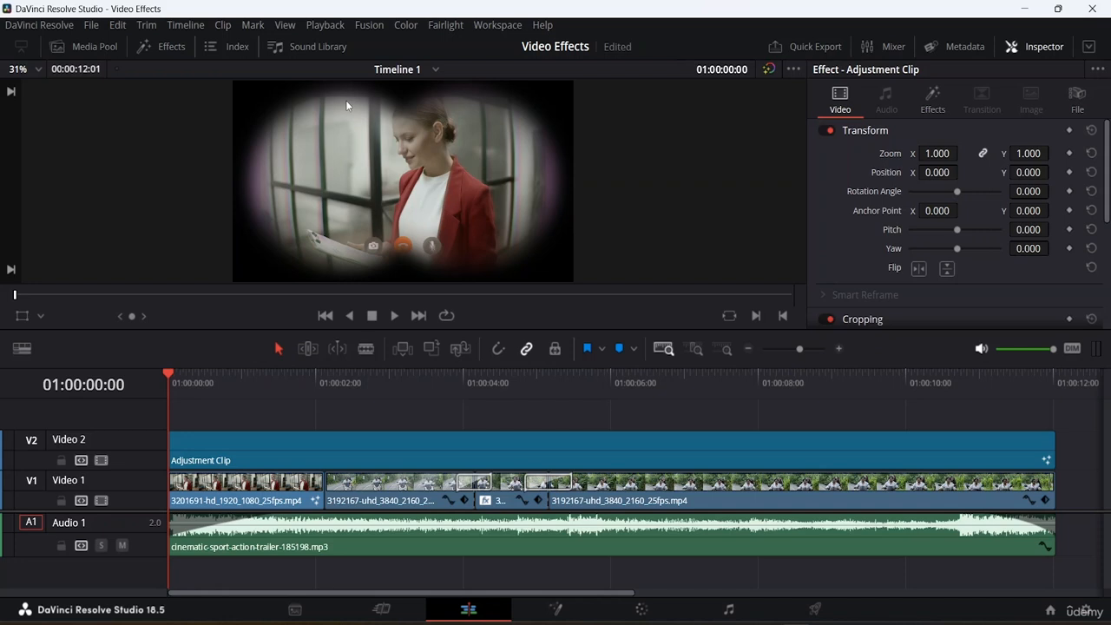
click(91, 25)
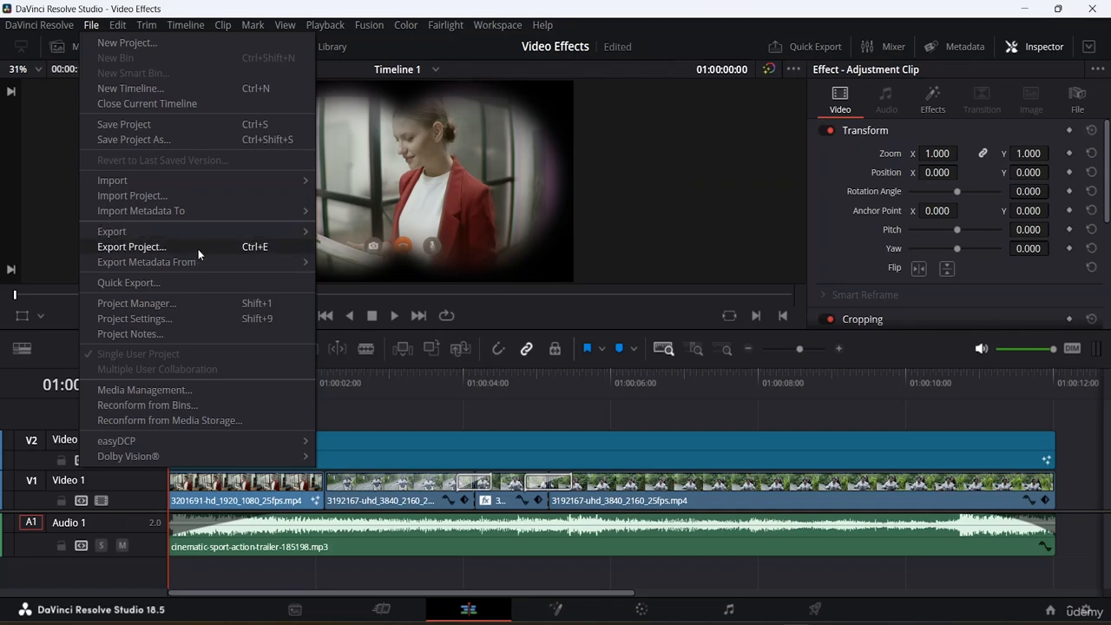
mouse_move(193, 236)
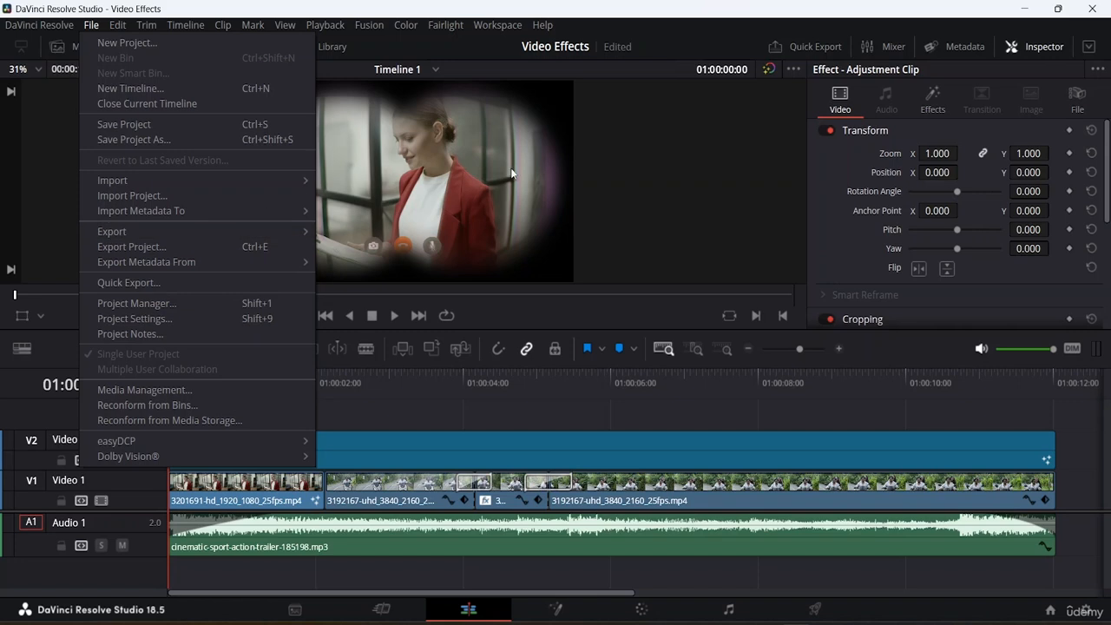
click(601, 150)
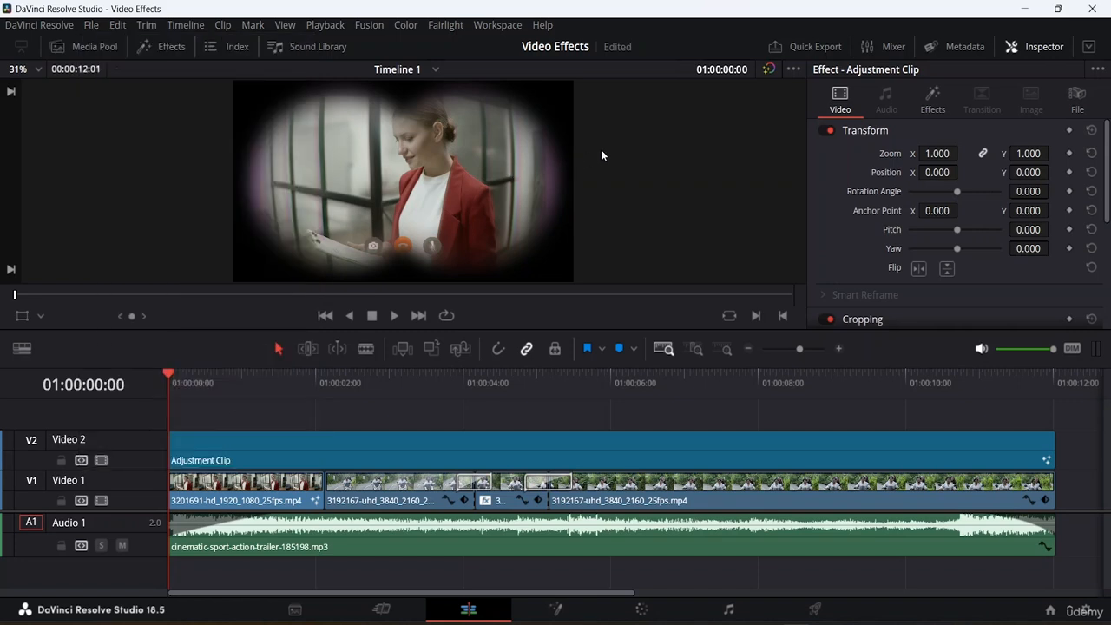
- Open the Deliver page and browse the export presets, including the resolution choices of the YouTube preset
click(807, 610)
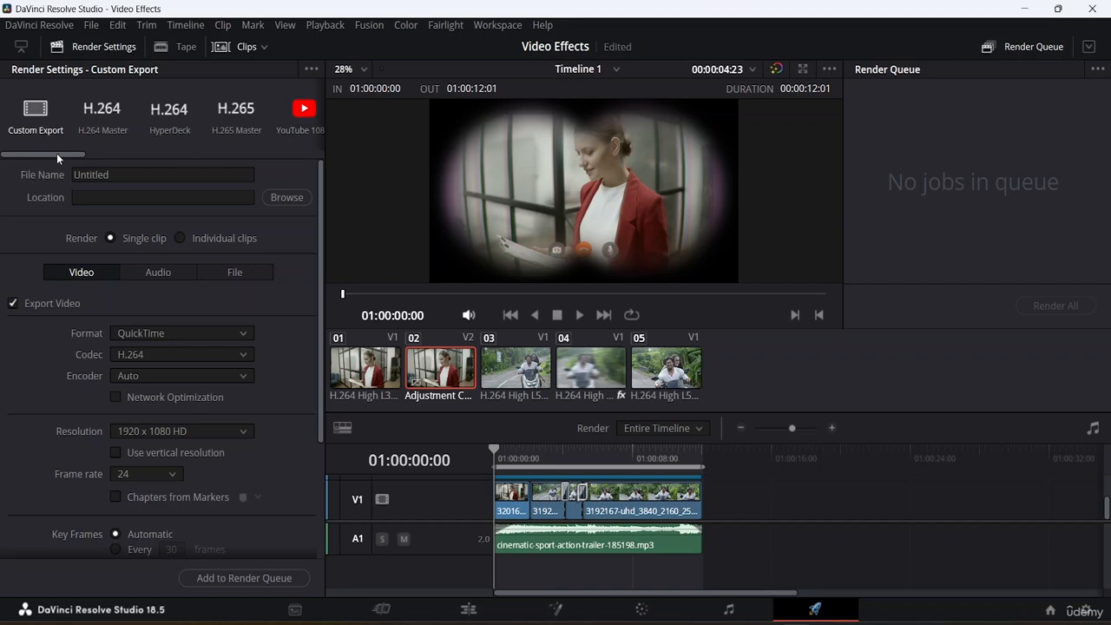
drag(56, 152, 93, 148)
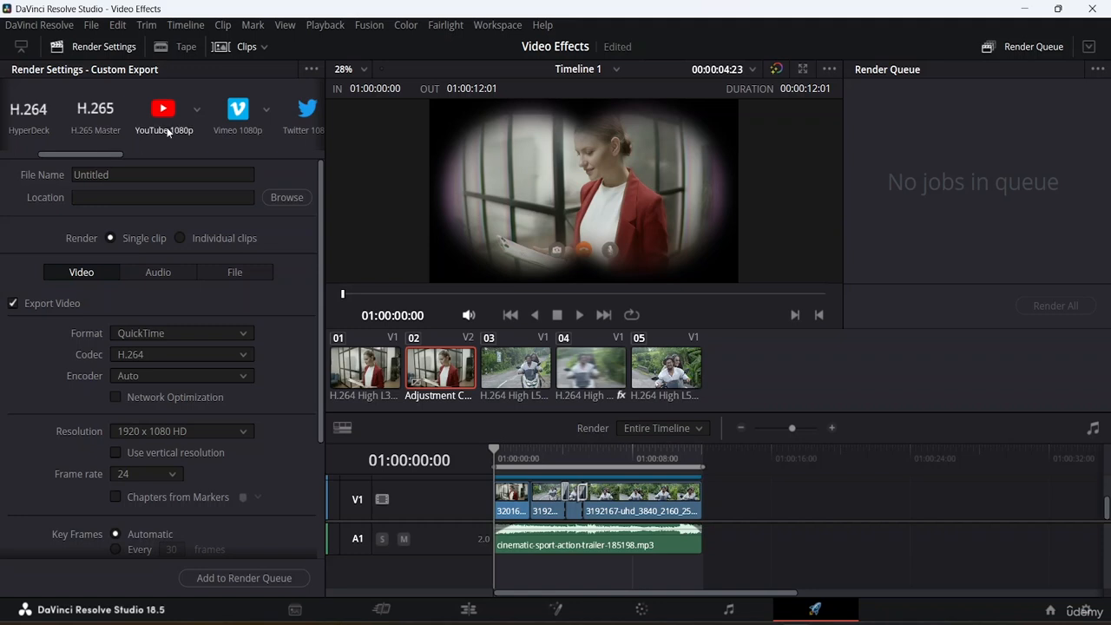
click(197, 108)
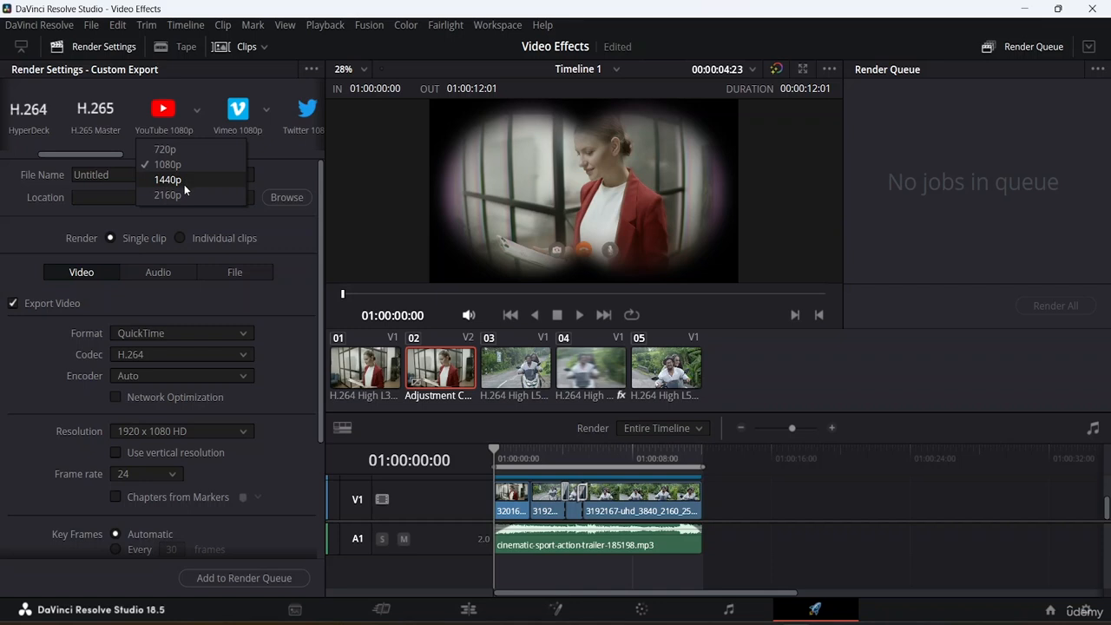
click(199, 92)
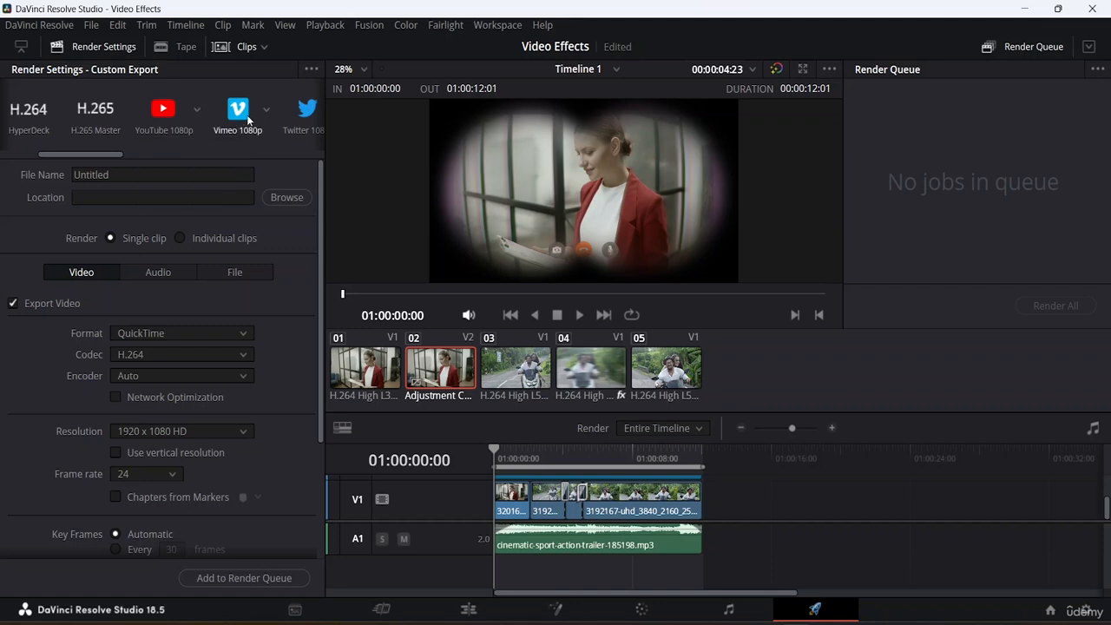
drag(99, 153, 280, 154)
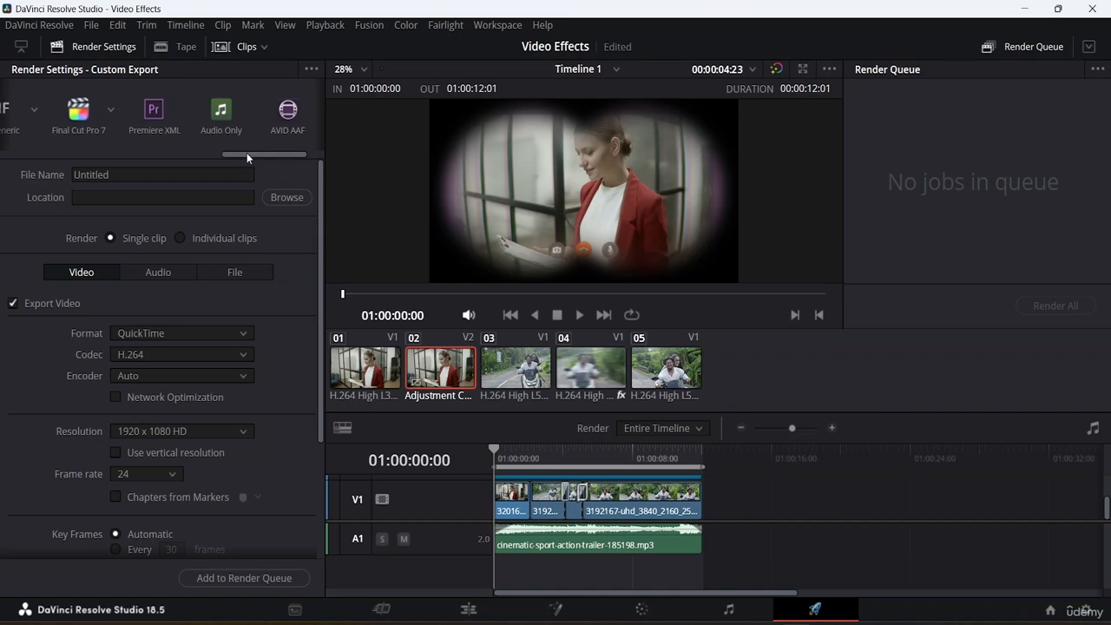
drag(246, 153, 52, 154)
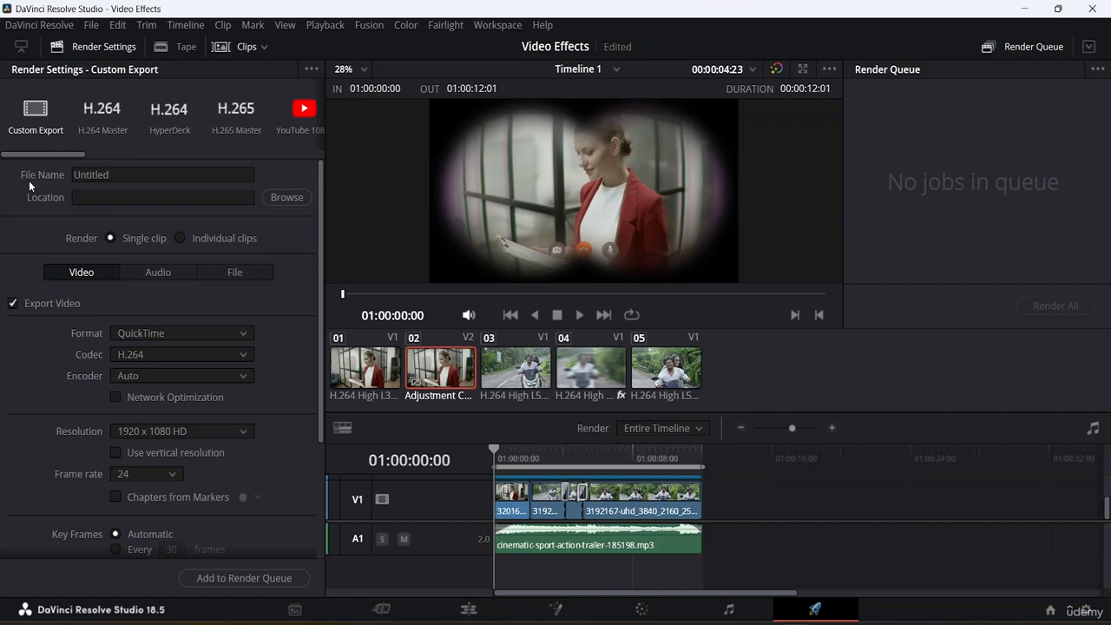
- Set the output file name to "Video Effects" in the custom export settings
scroll(180, 282, down, 3)
scroll(180, 282, up, 3)
click(138, 175)
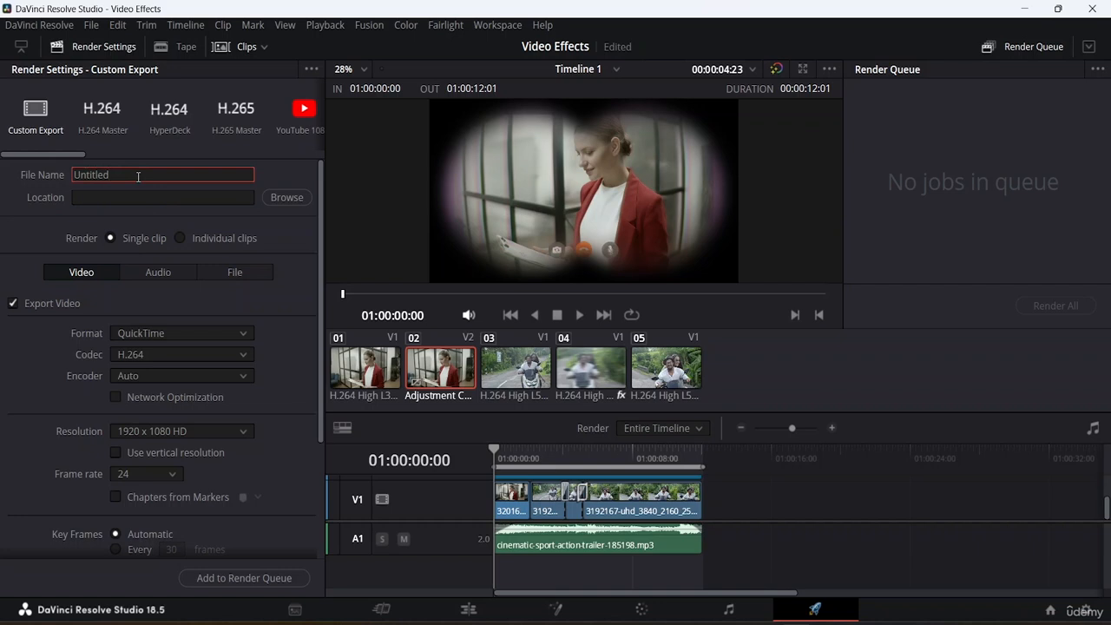
key(BackSpace)
key(BackSpace)
key(BackSpace)
key(BackSpace)
key(BackSpace)
key(BackSpace)
key(BackSpace)
key(BackSpace)
text(Video Effects)
- Set the export location to the Da Vinci Resolve Resource File folder on the E: drive, keeping the file name Video Effects
click(285, 197)
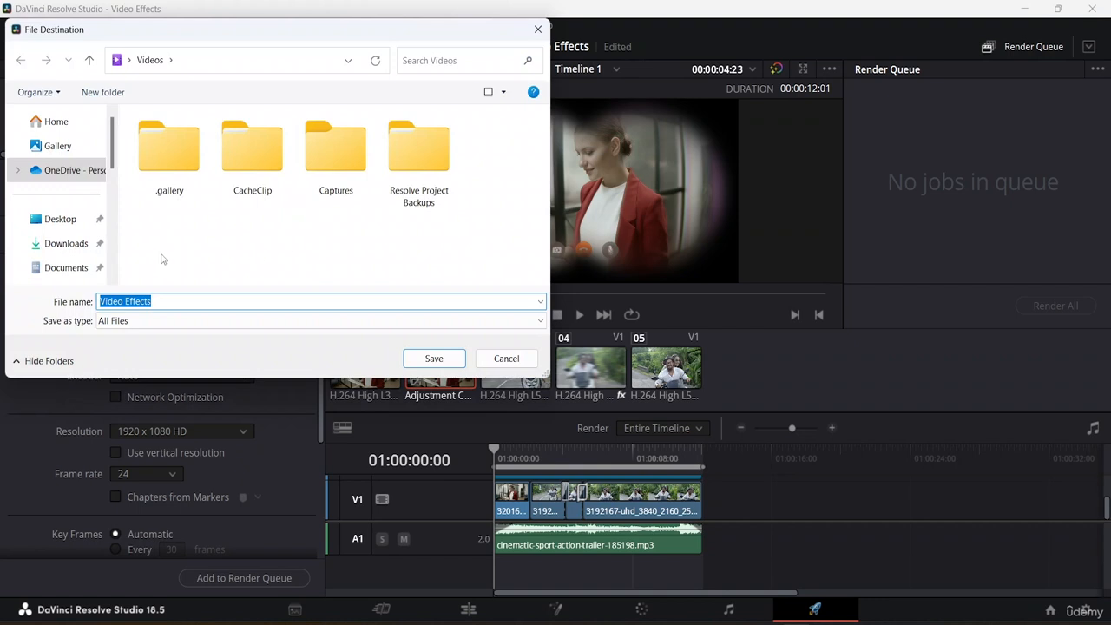
click(60, 226)
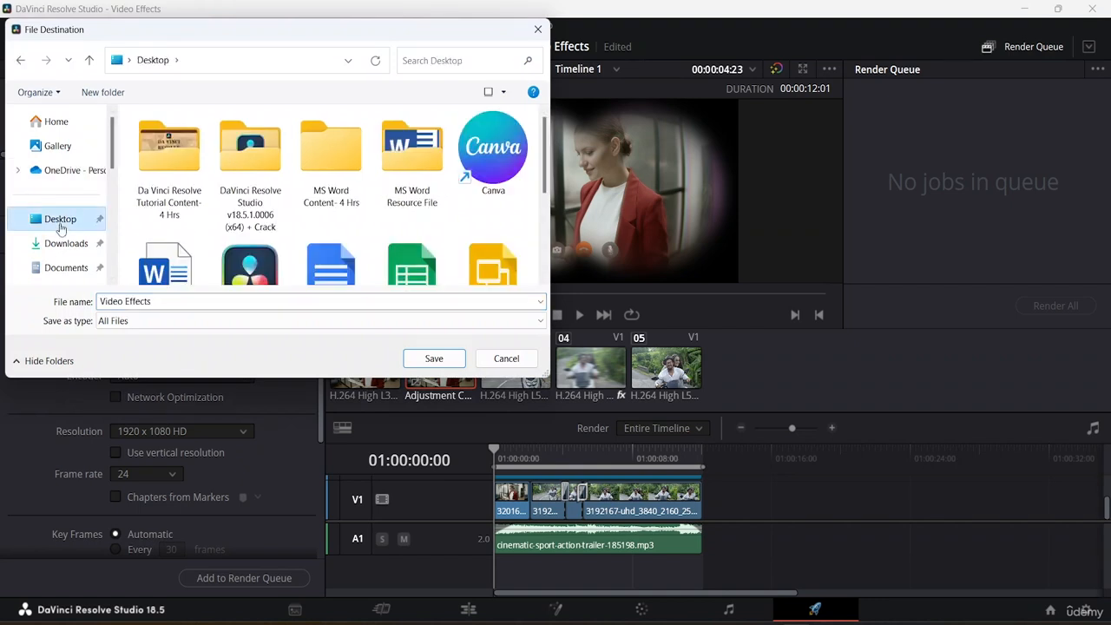
scroll(69, 234, down, 5)
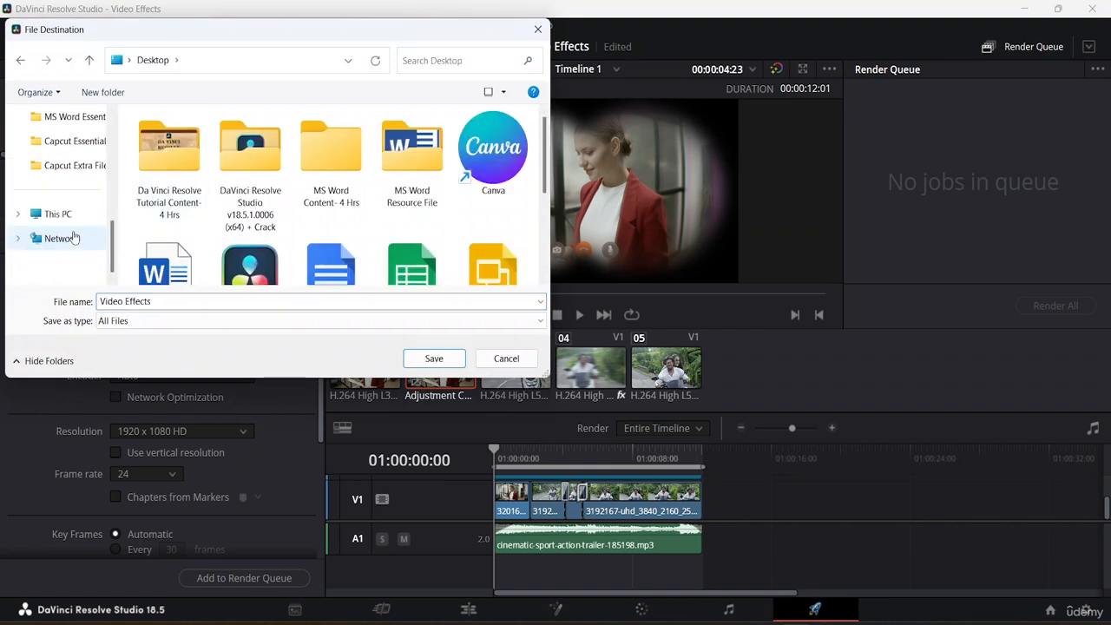
click(52, 215)
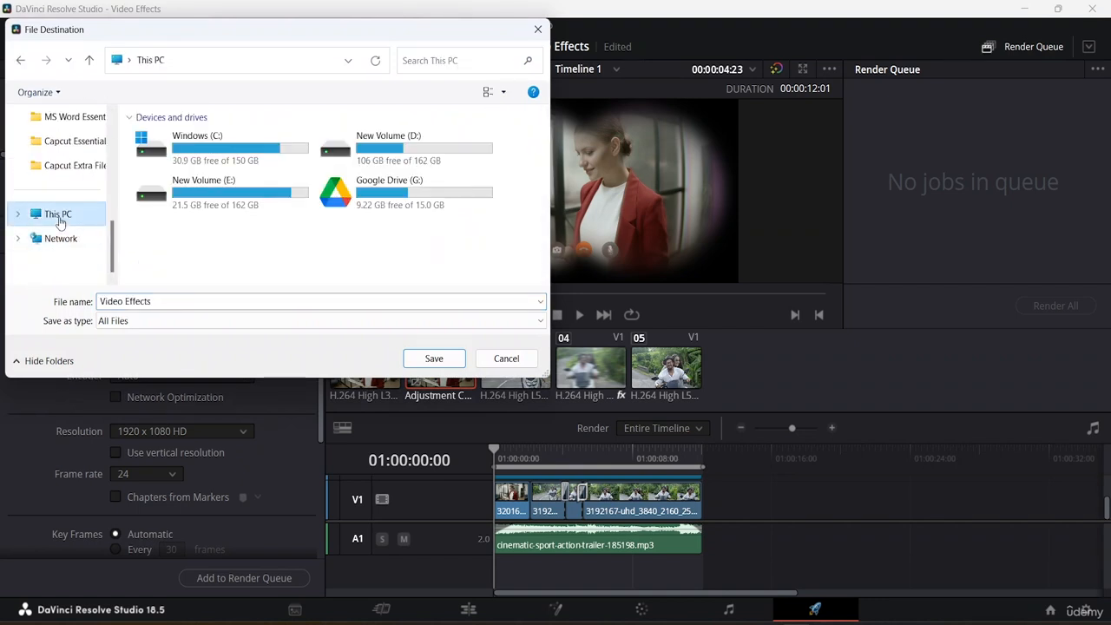
double_click(251, 195)
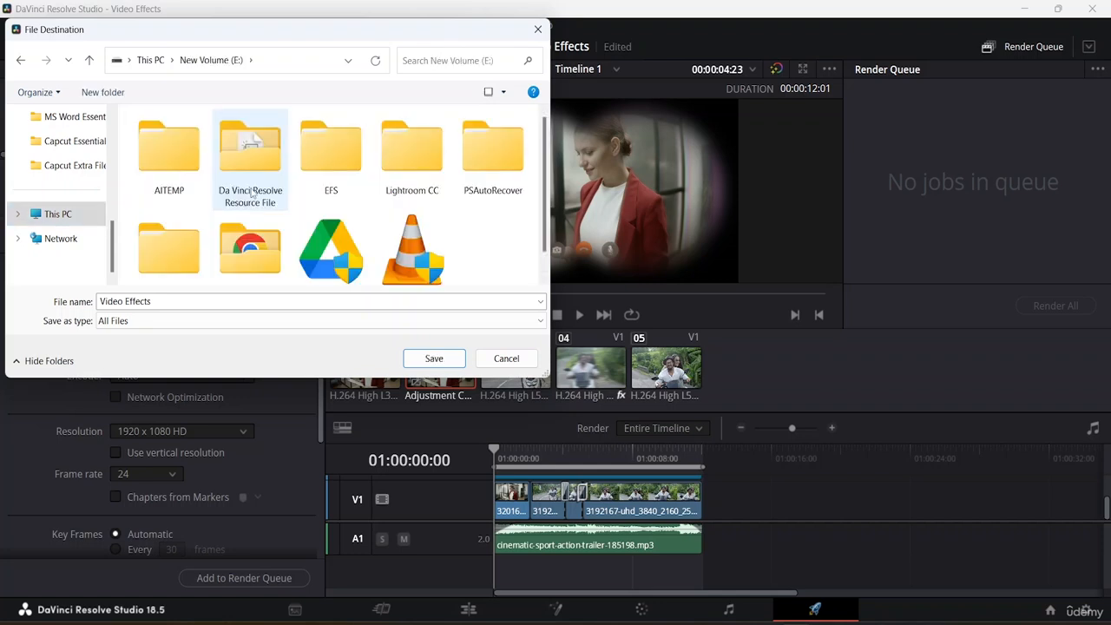
double_click(252, 193)
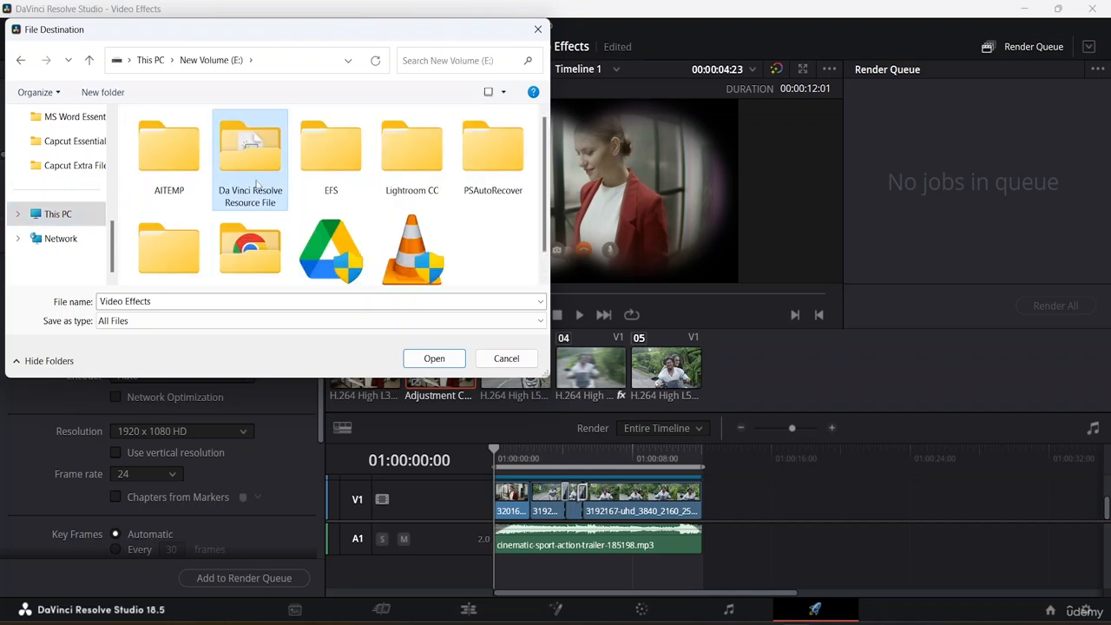
click(502, 92)
click(533, 47)
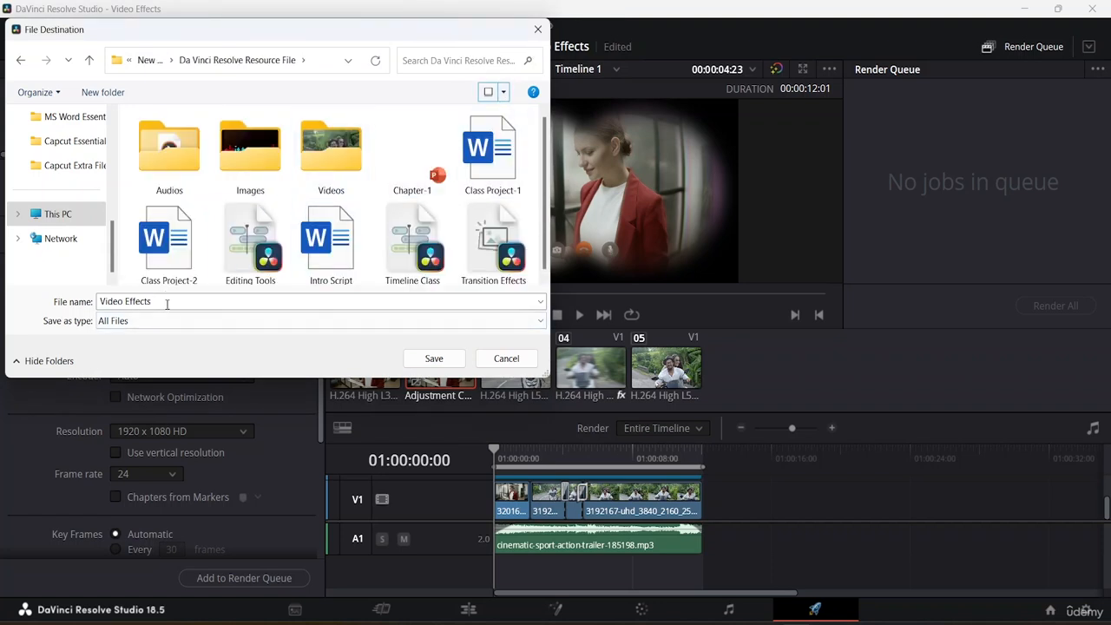
click(413, 362)
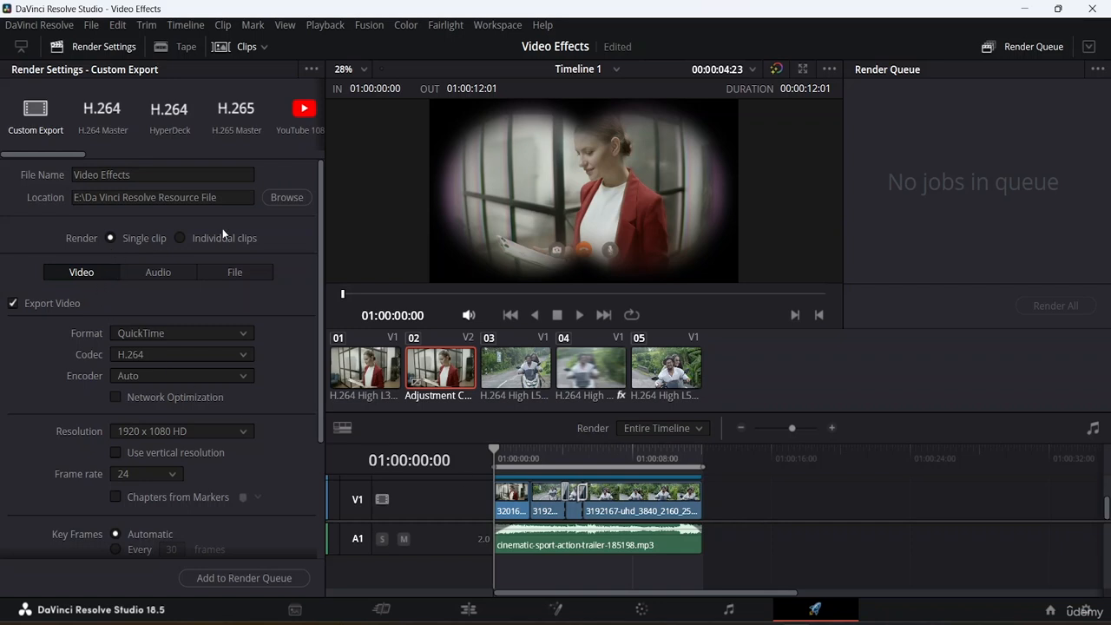
- Compare the Individual clips and Single clip render modes, ending on Single clip, and review the audio and file export settings
click(180, 238)
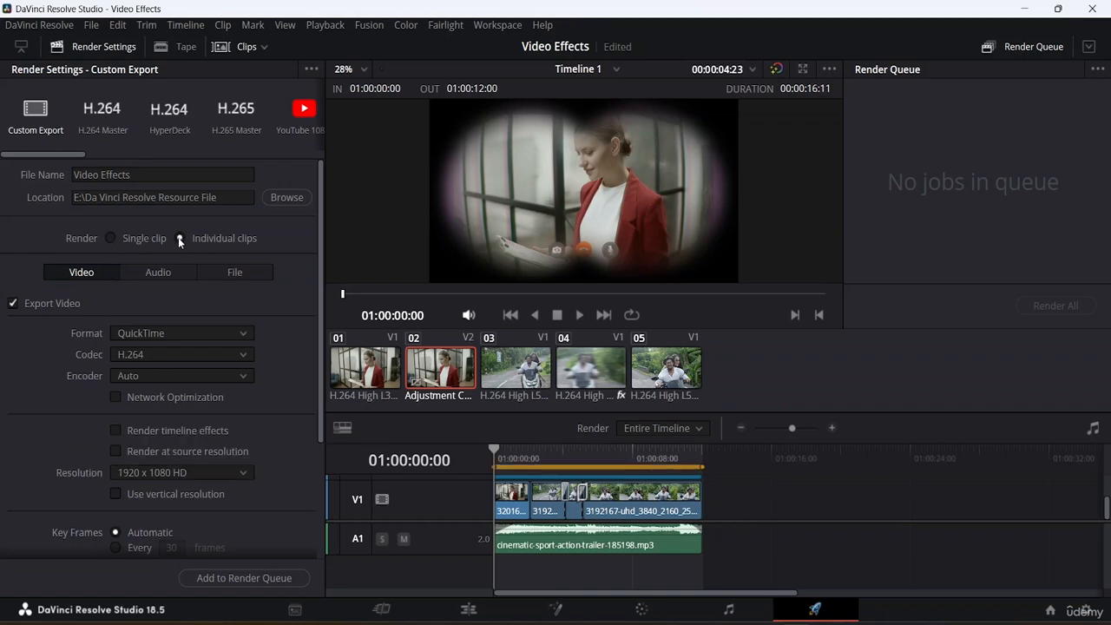
click(111, 236)
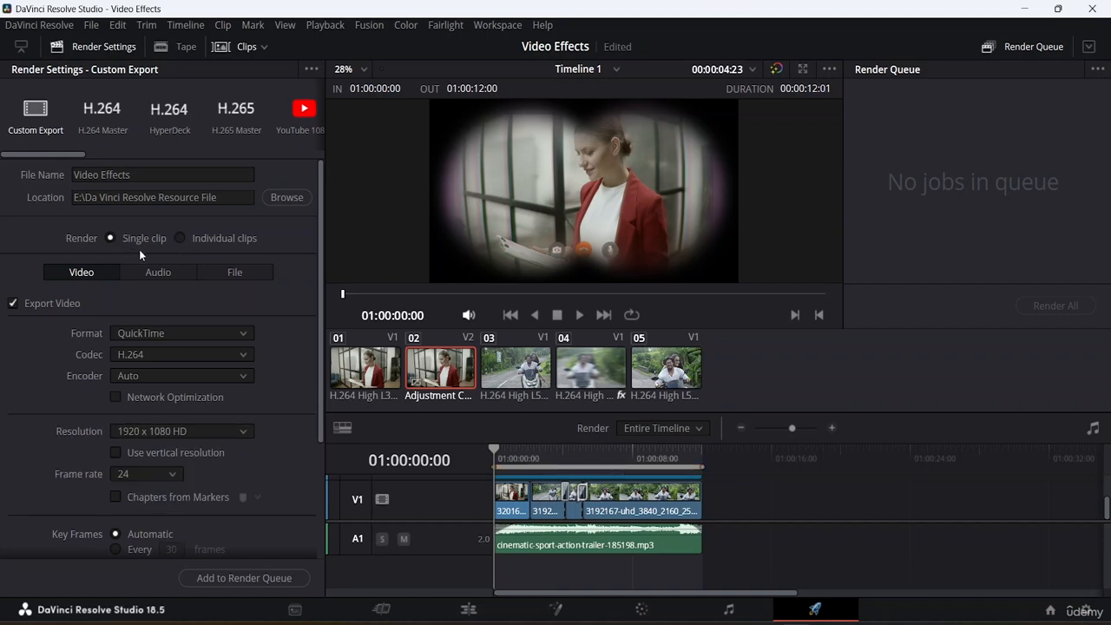
click(160, 273)
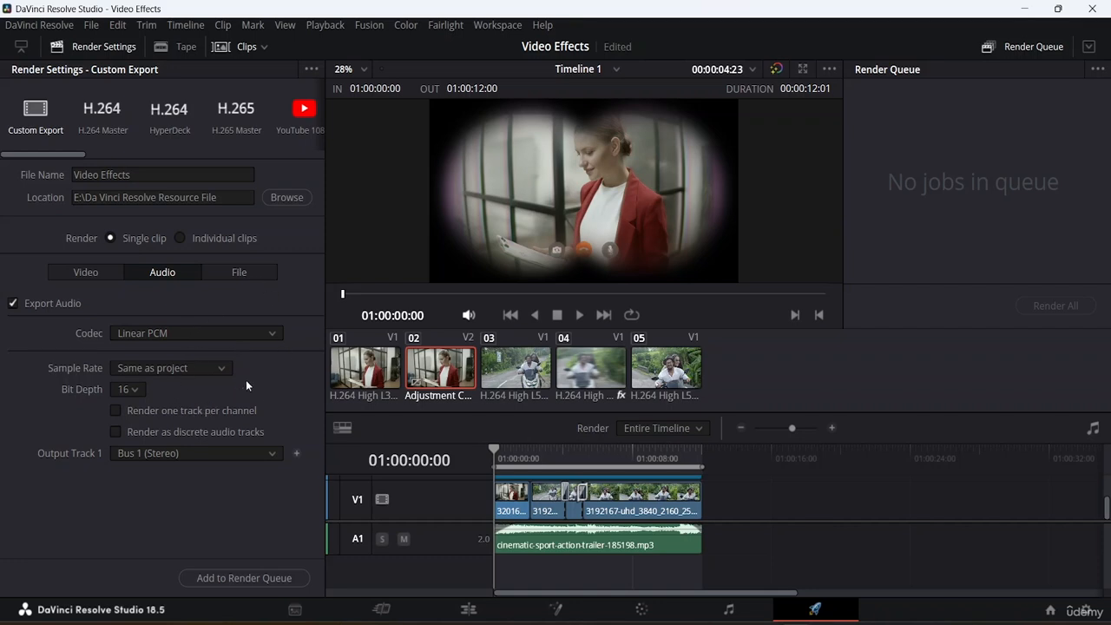
click(249, 275)
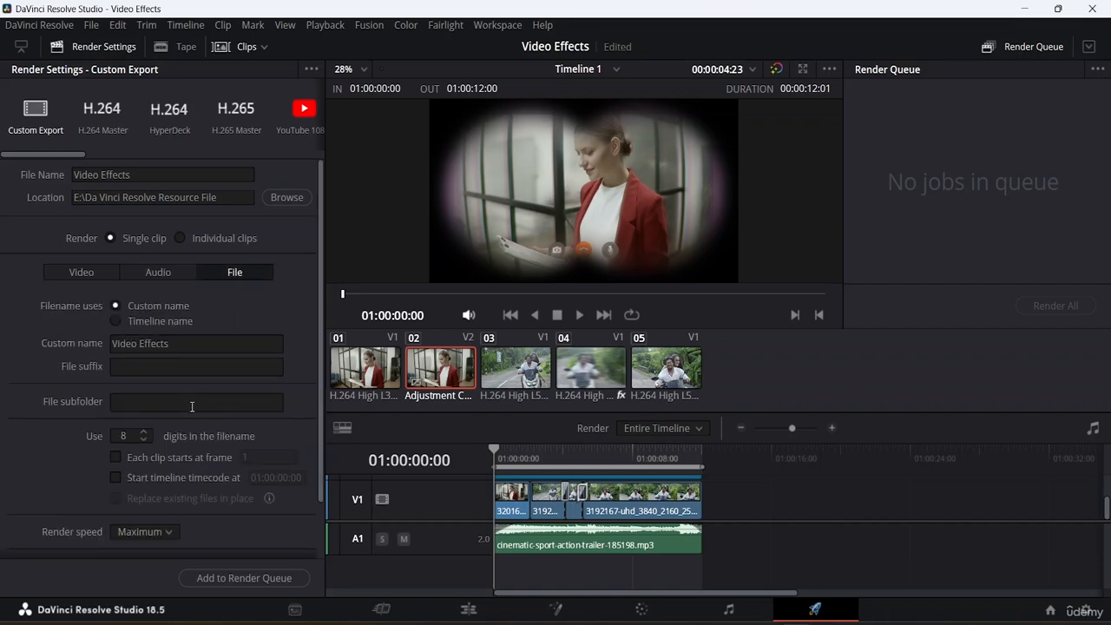
scroll(191, 406, down, 2)
scroll(192, 406, up, 1)
scroll(192, 406, down, 1)
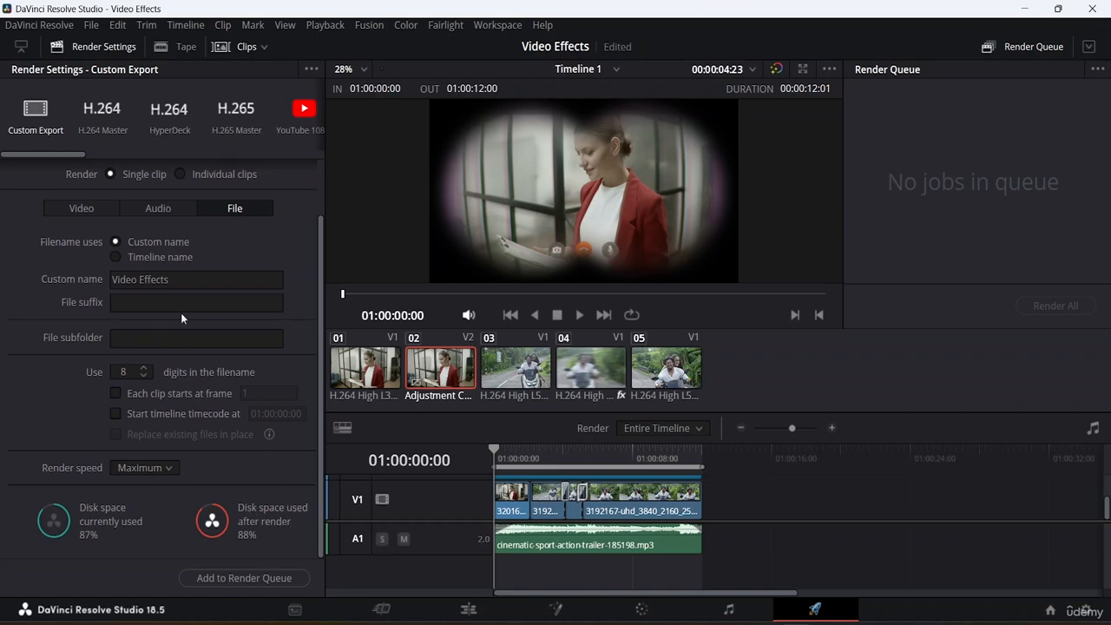
- Set the video export format to MP4
click(72, 209)
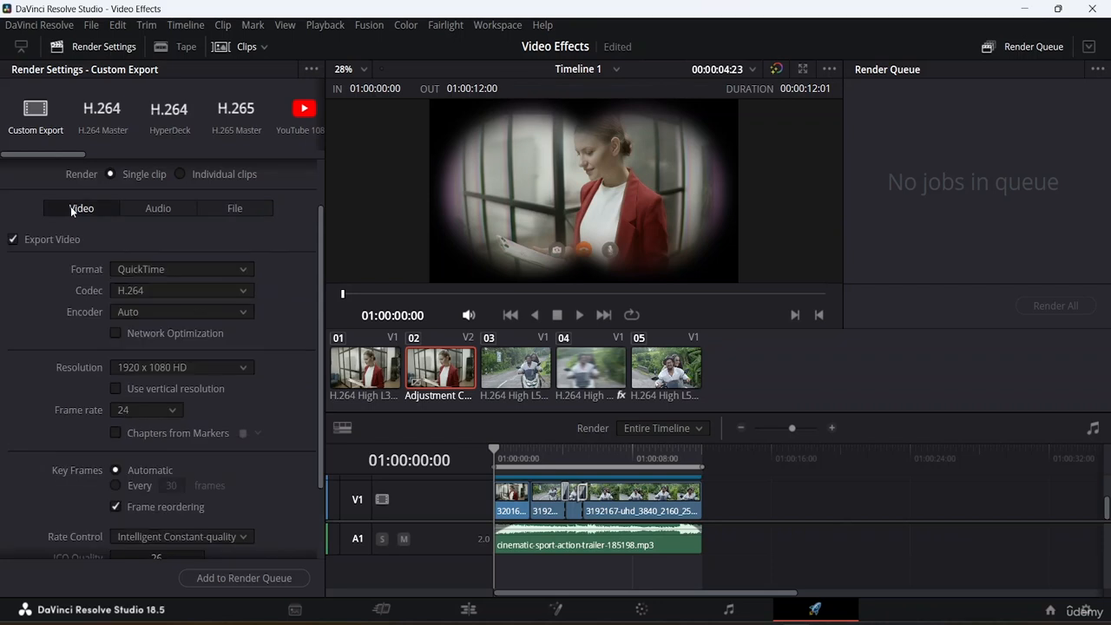
click(179, 269)
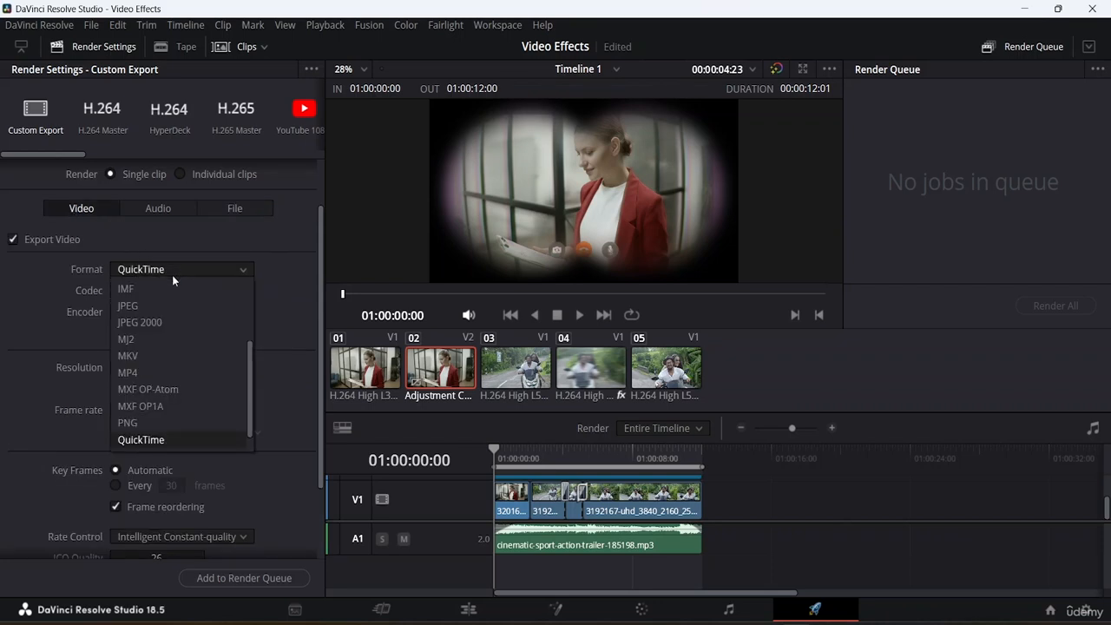
click(128, 372)
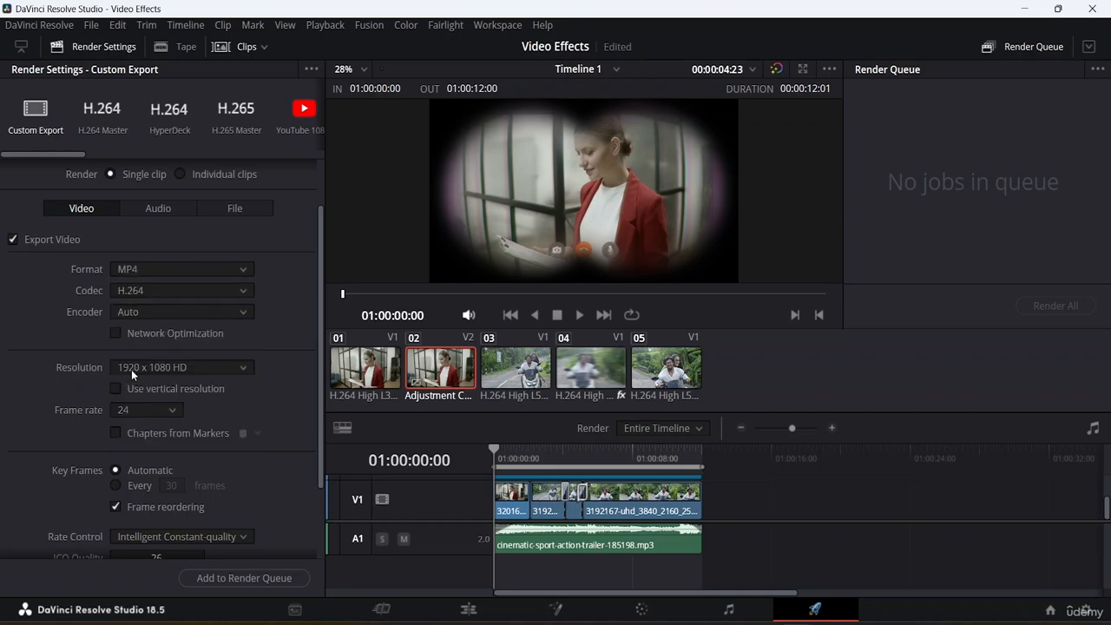
click(189, 271)
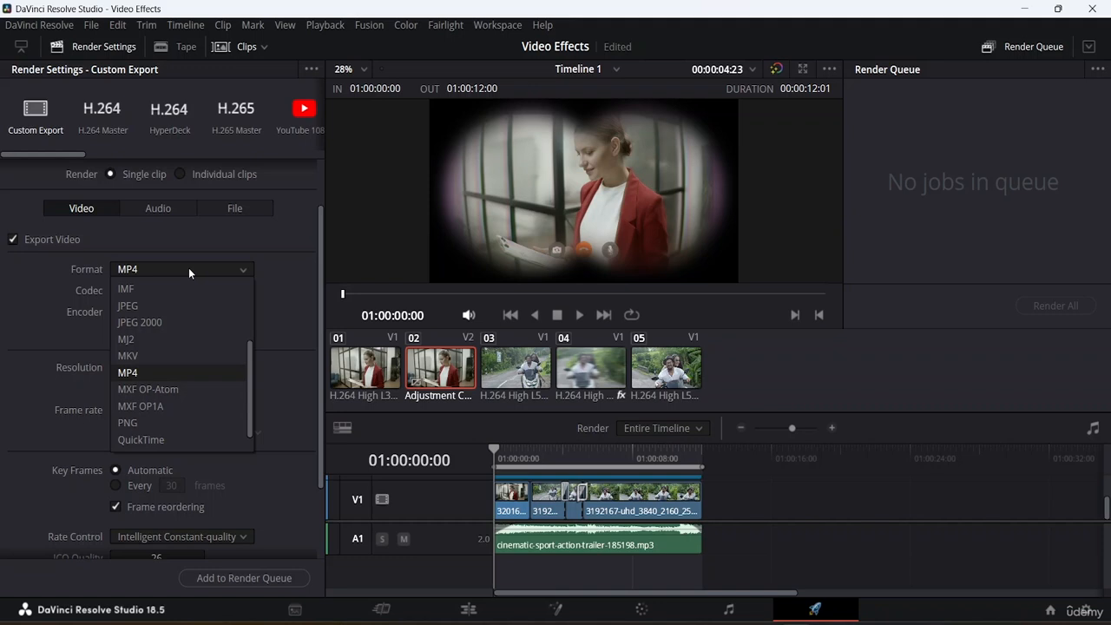
click(188, 268)
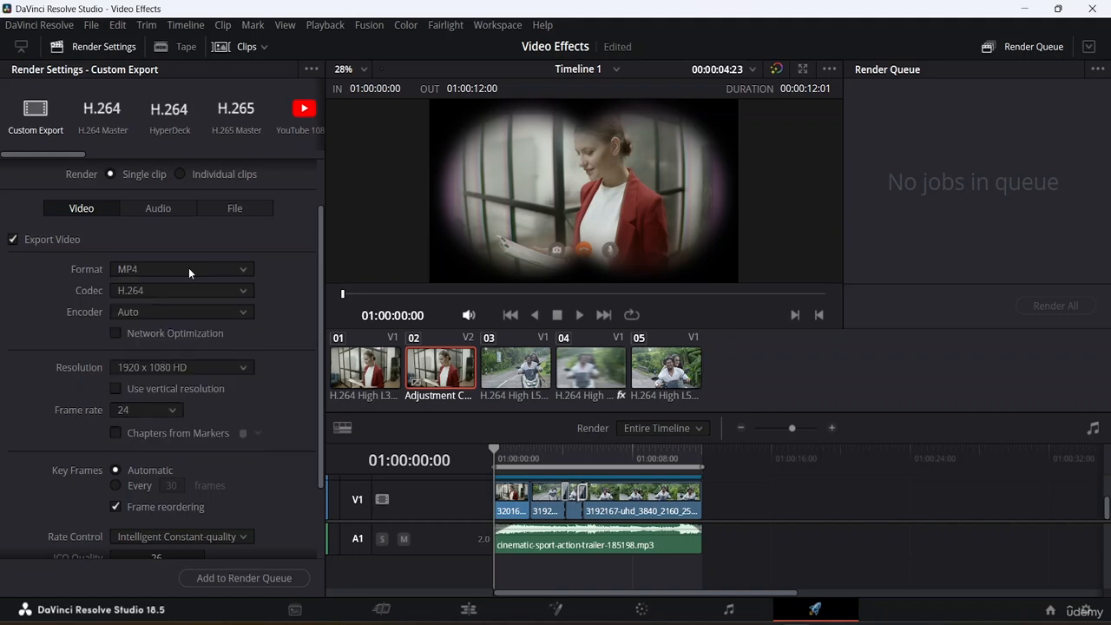
- Choose H.264 as the video codec and Auto as the encoder
click(178, 291)
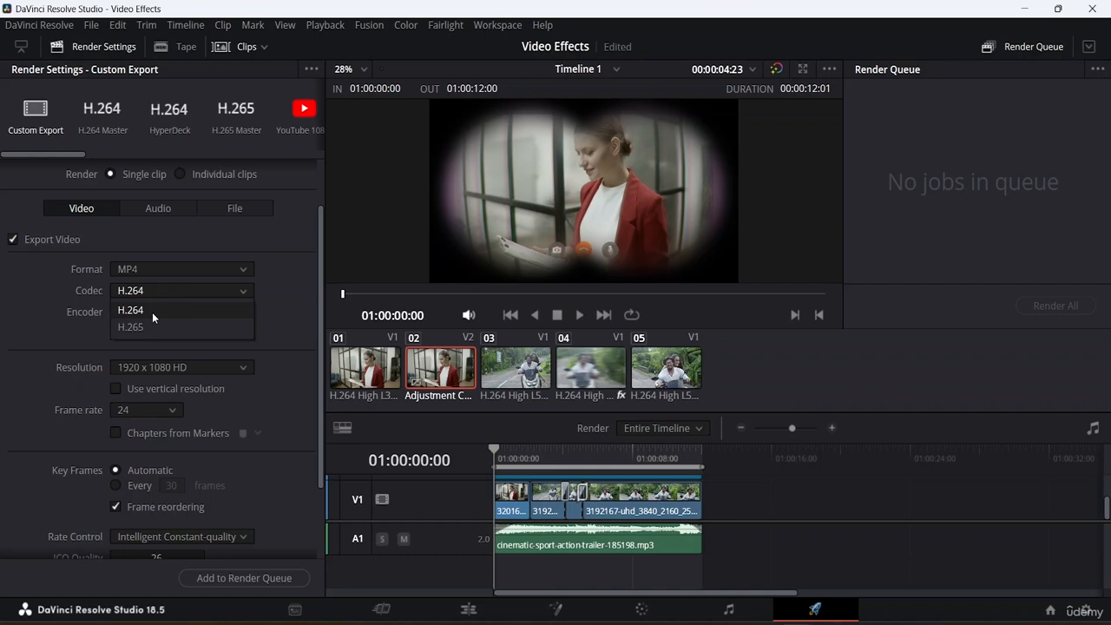
click(151, 312)
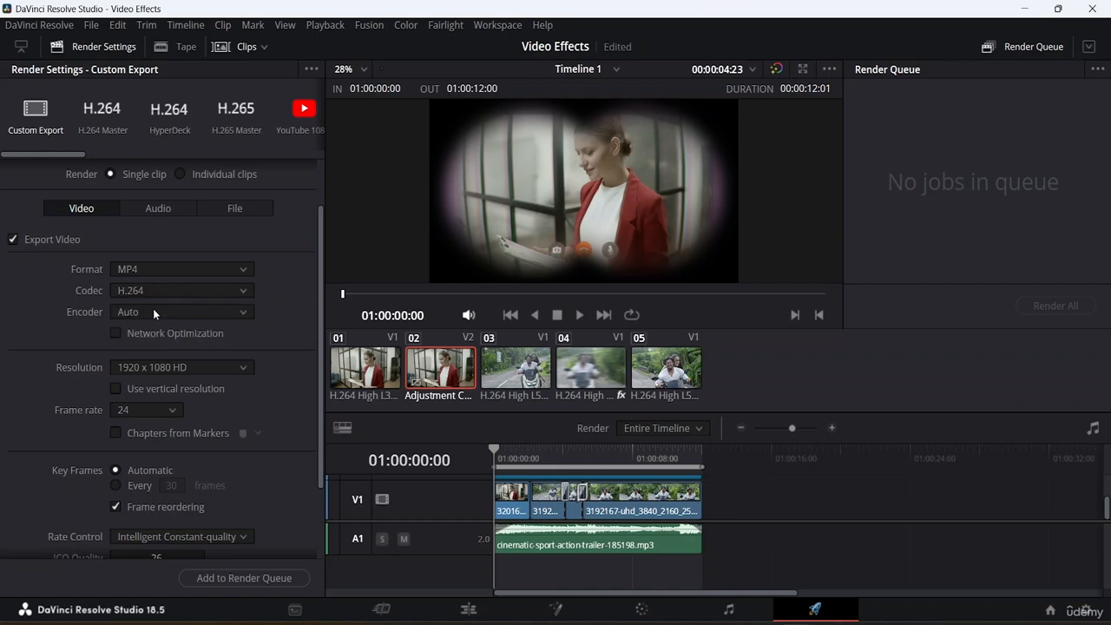
click(207, 312)
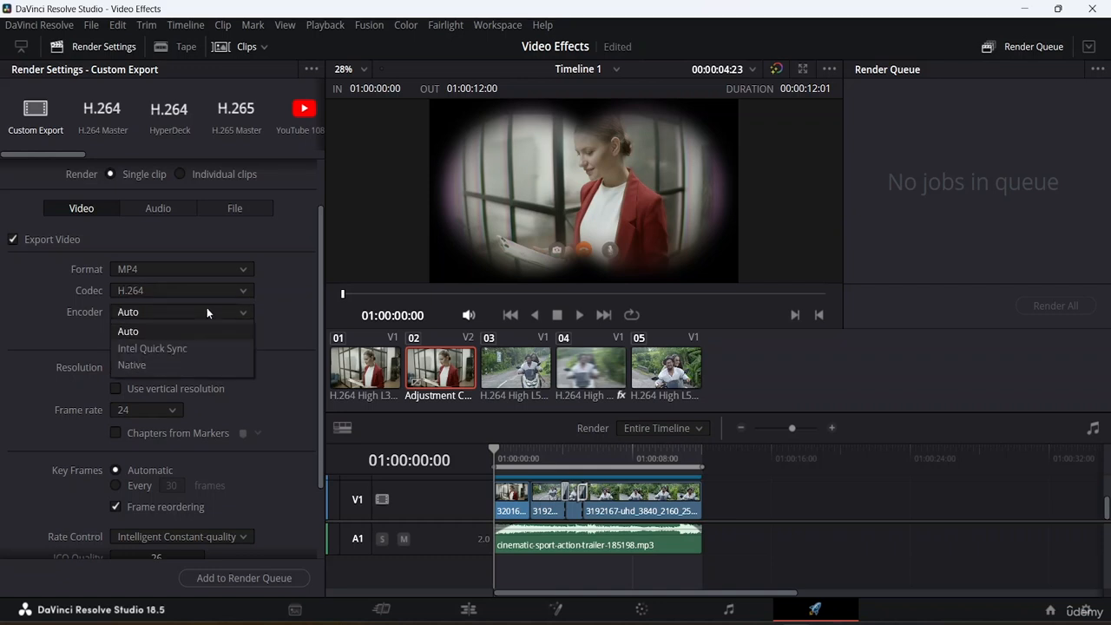
click(149, 330)
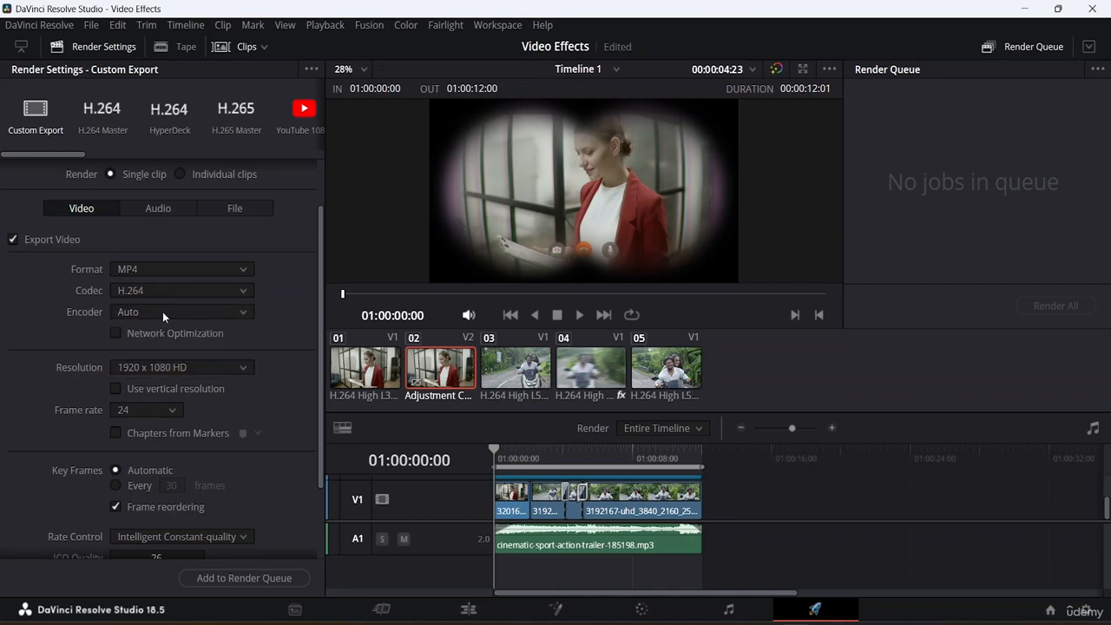
- Look through the available export resolutions without choosing a different one
click(244, 368)
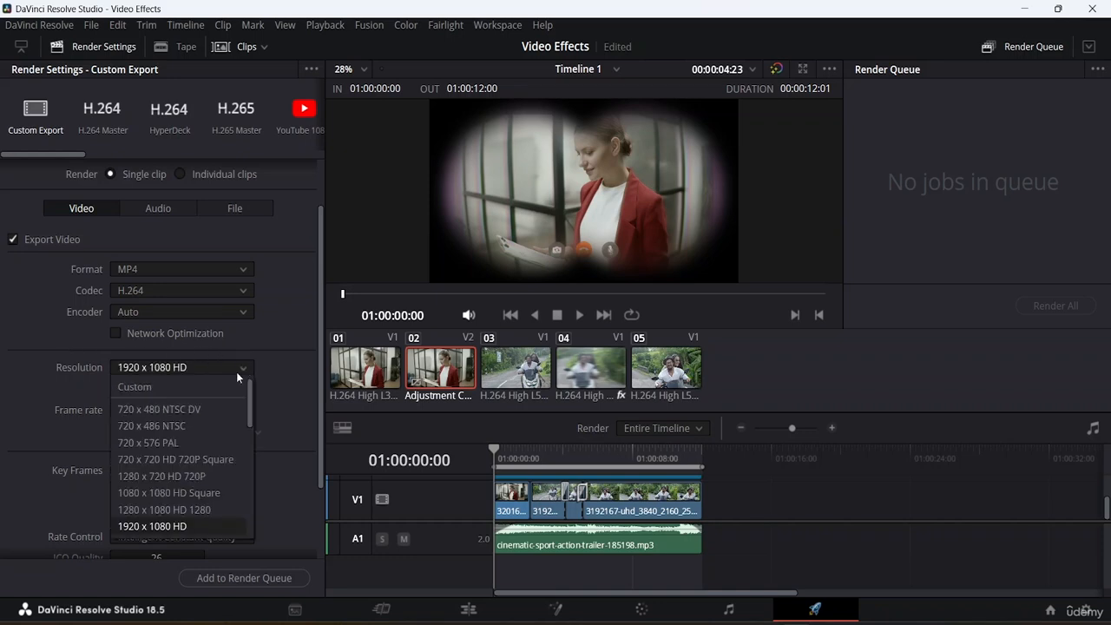
scroll(166, 477, down, 3)
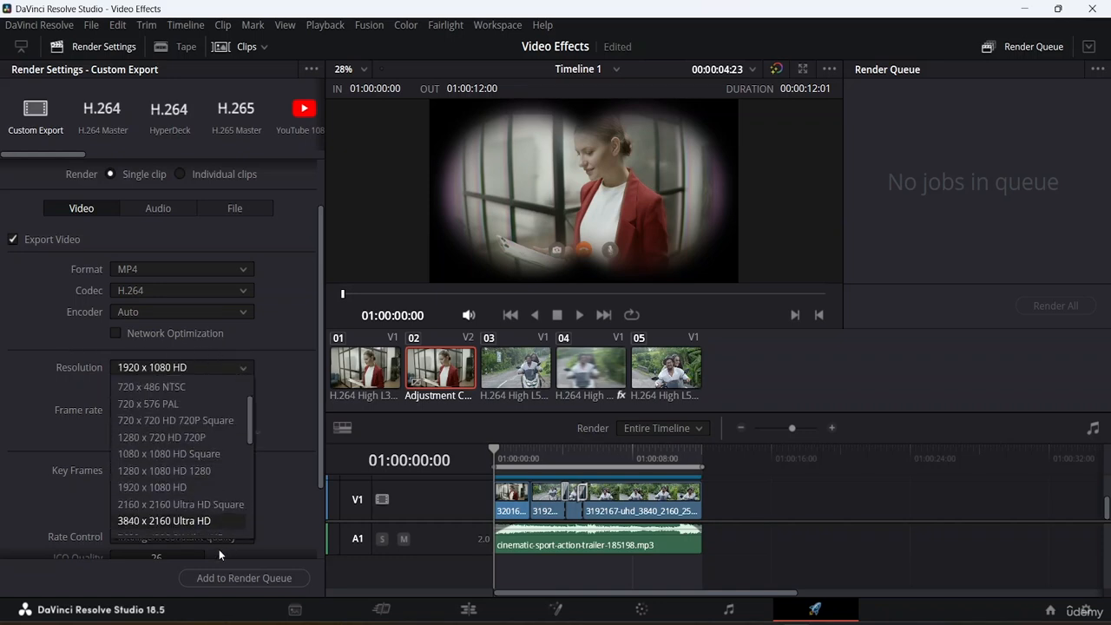
click(282, 343)
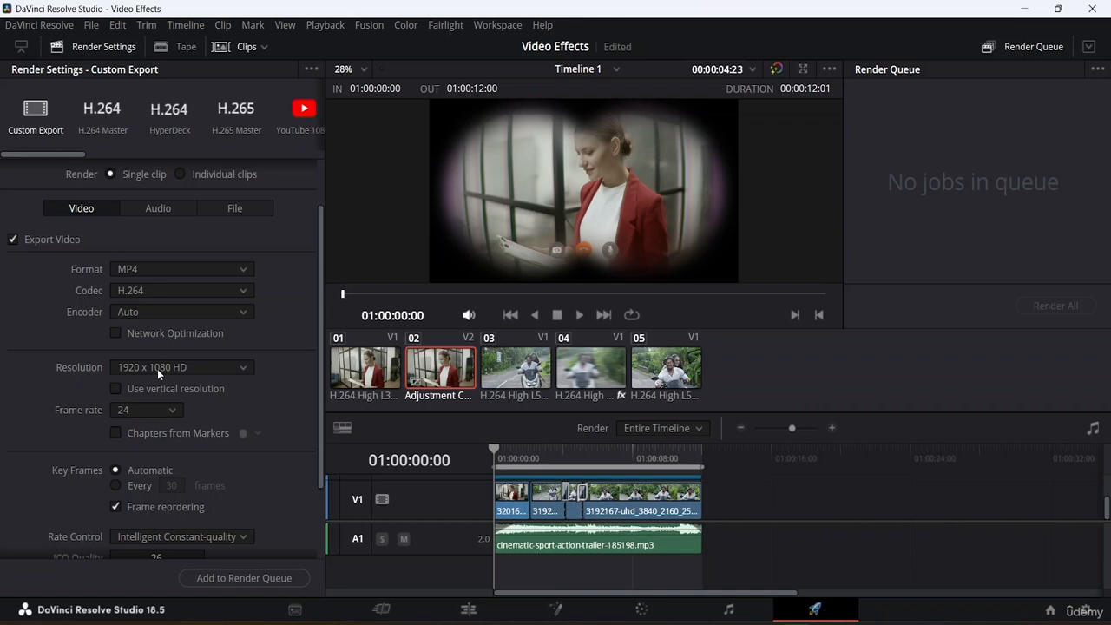
- Review the remaining video export options, including frame rate, key frames, rate control and the advanced settings, without changing them
scroll(210, 384, down, 3)
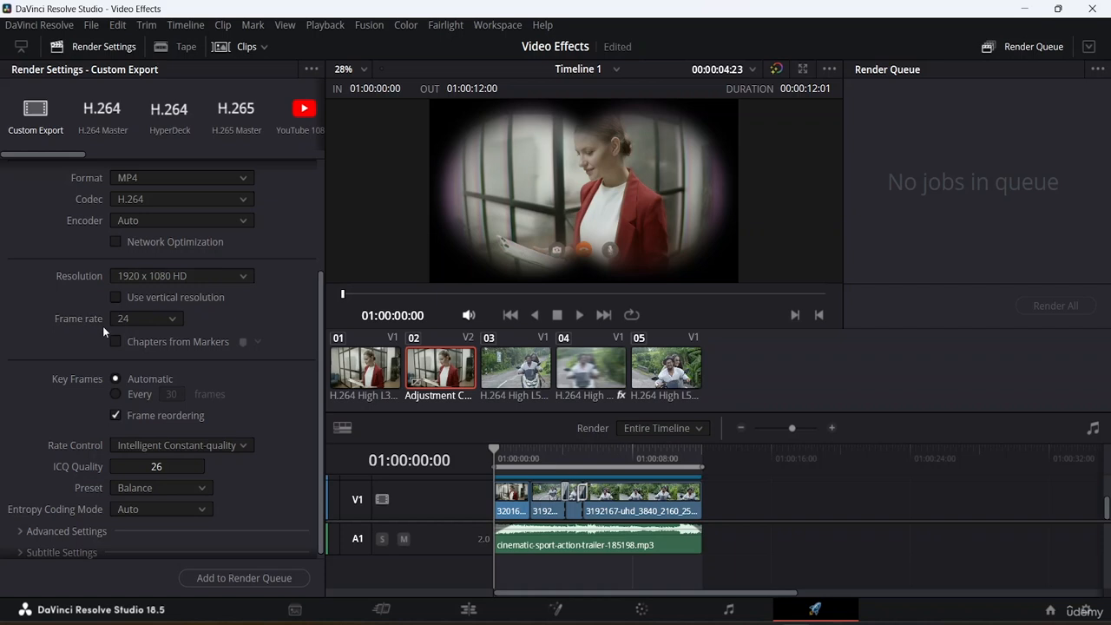
scroll(213, 317, down, 1)
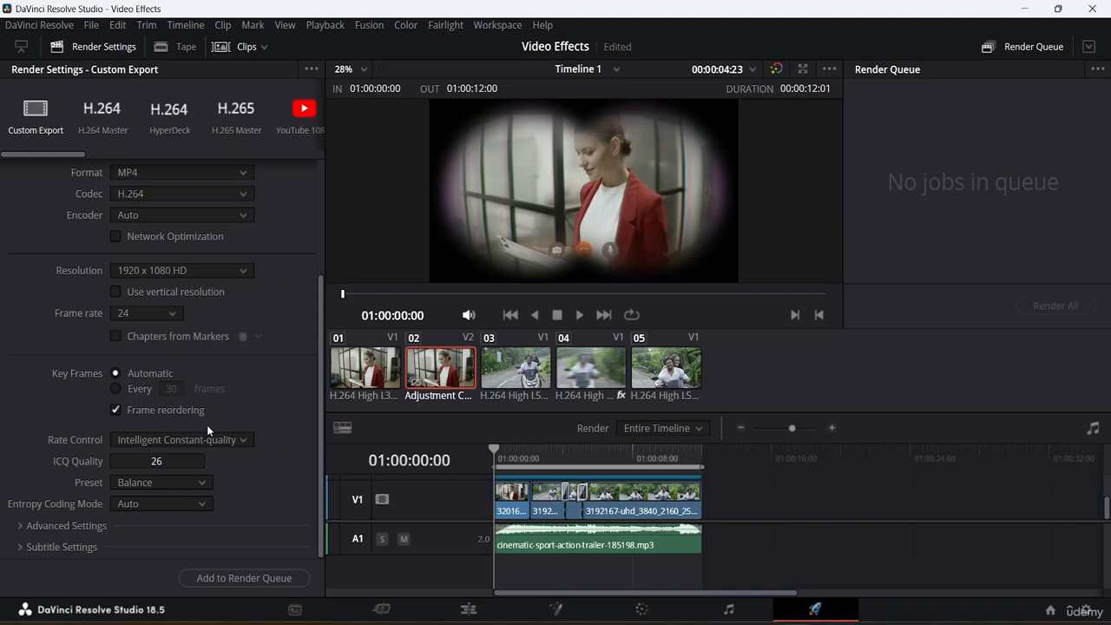
click(57, 526)
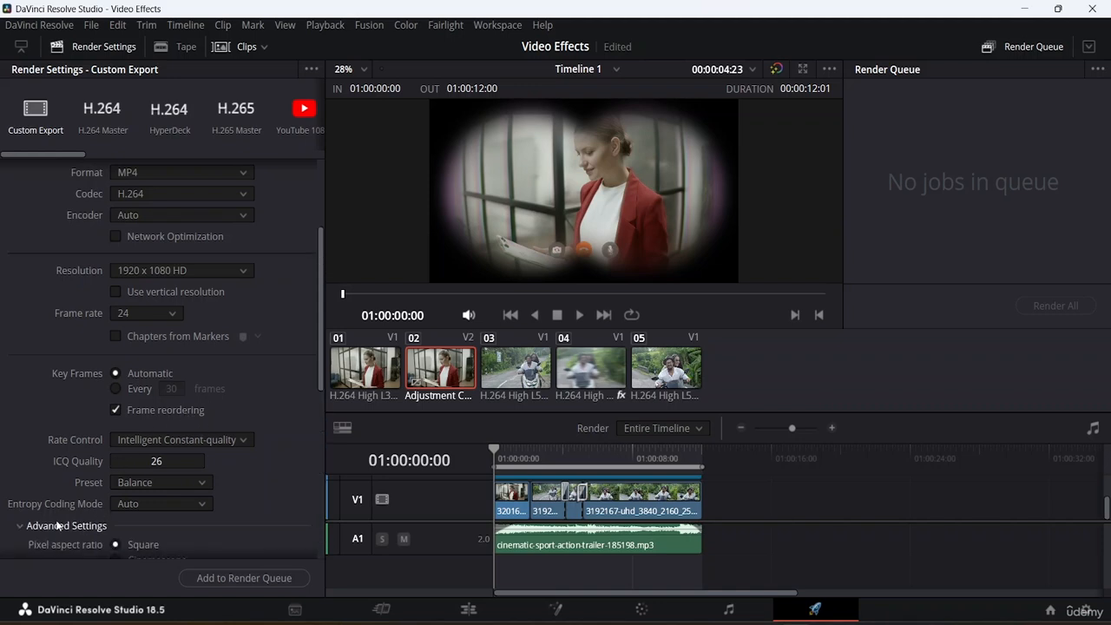
scroll(233, 348, down, 8)
scroll(233, 348, up, 3)
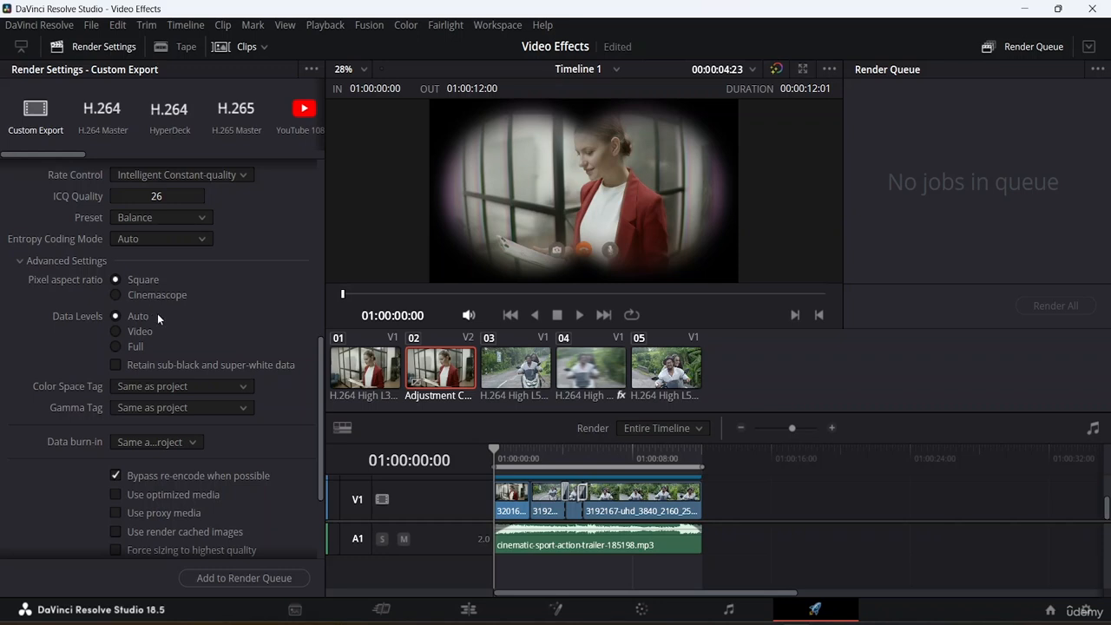
scroll(158, 404, down, 3)
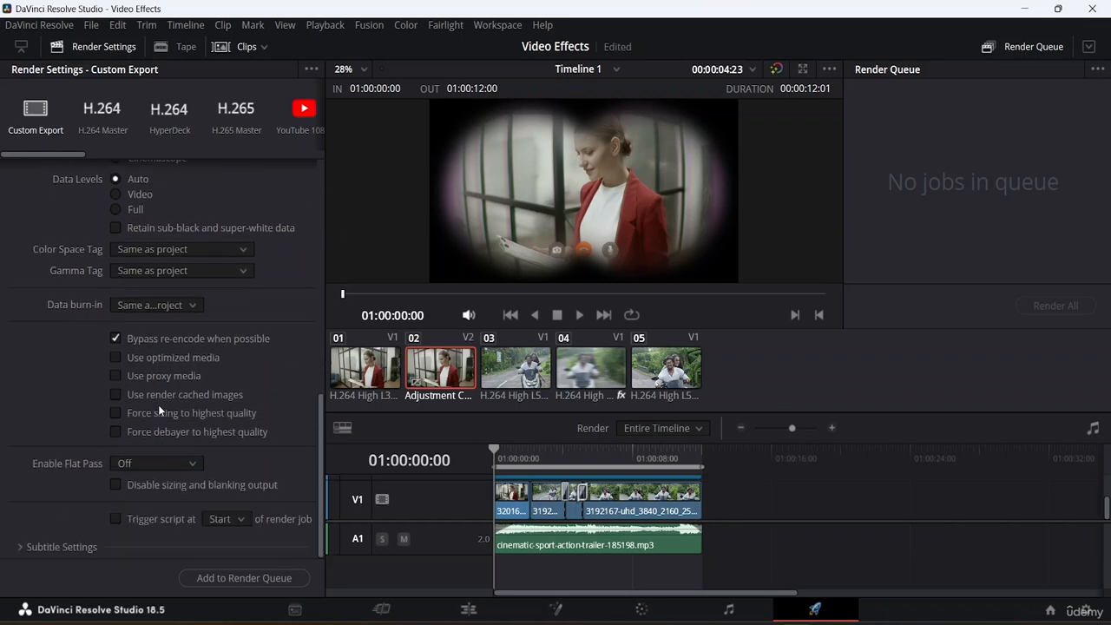
scroll(156, 403, up, 15)
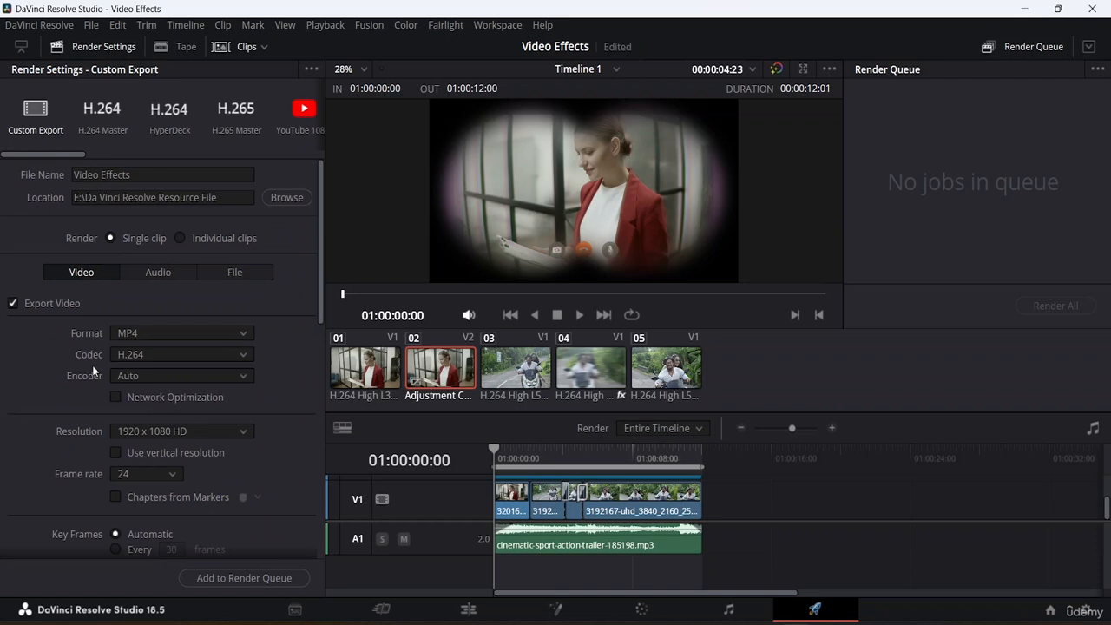
scroll(78, 336, down, 8)
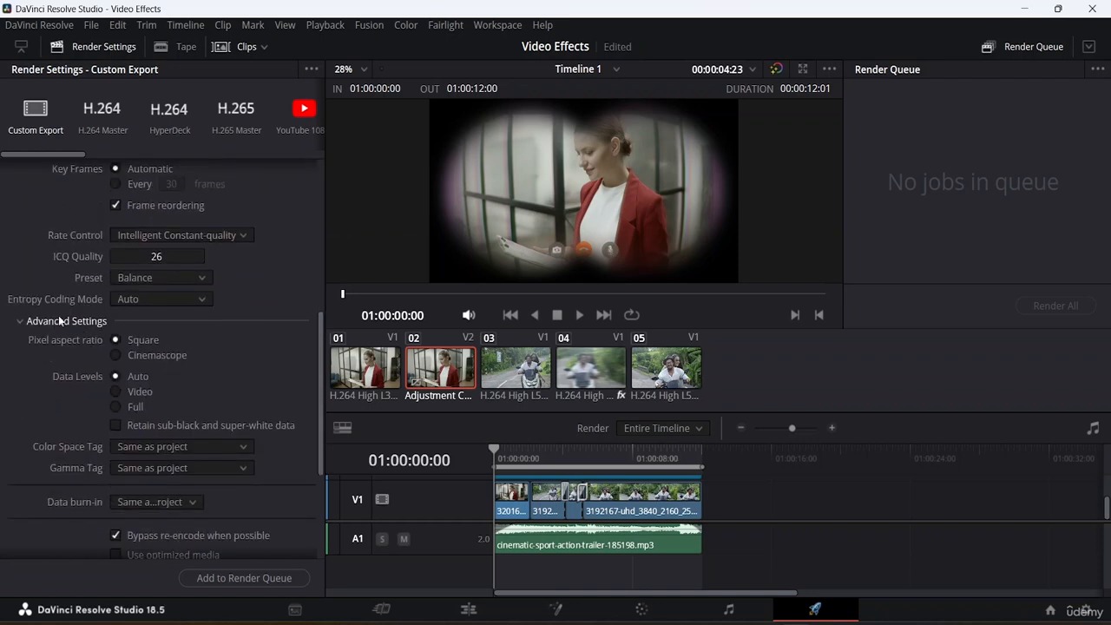
click(60, 321)
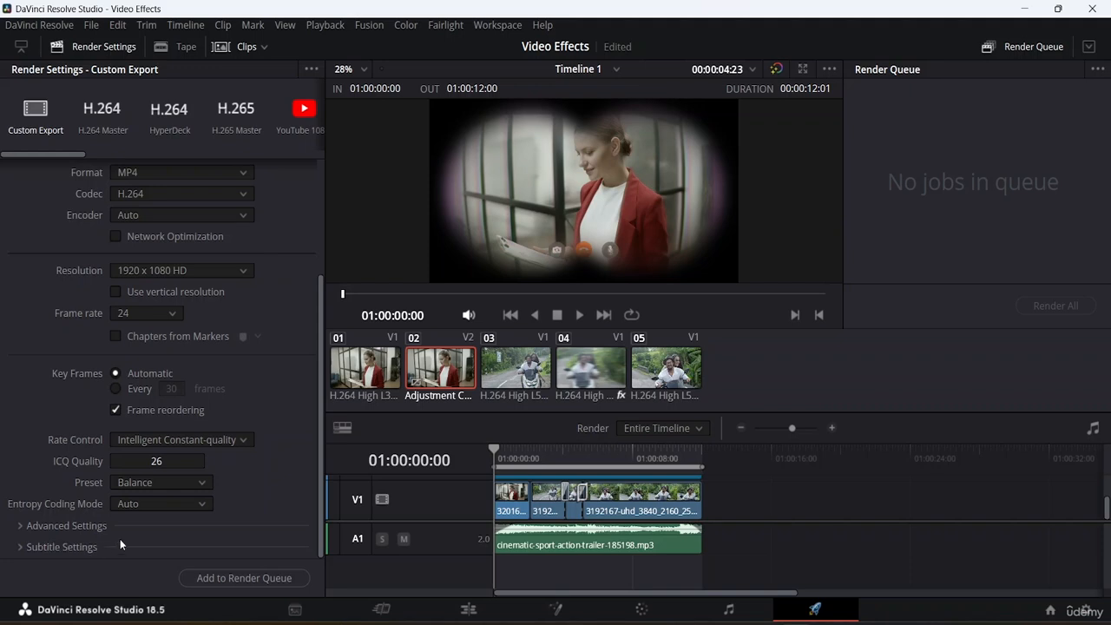
- Review the subtitle export settings, leaving subtitle export off, and collapse the section again
click(38, 548)
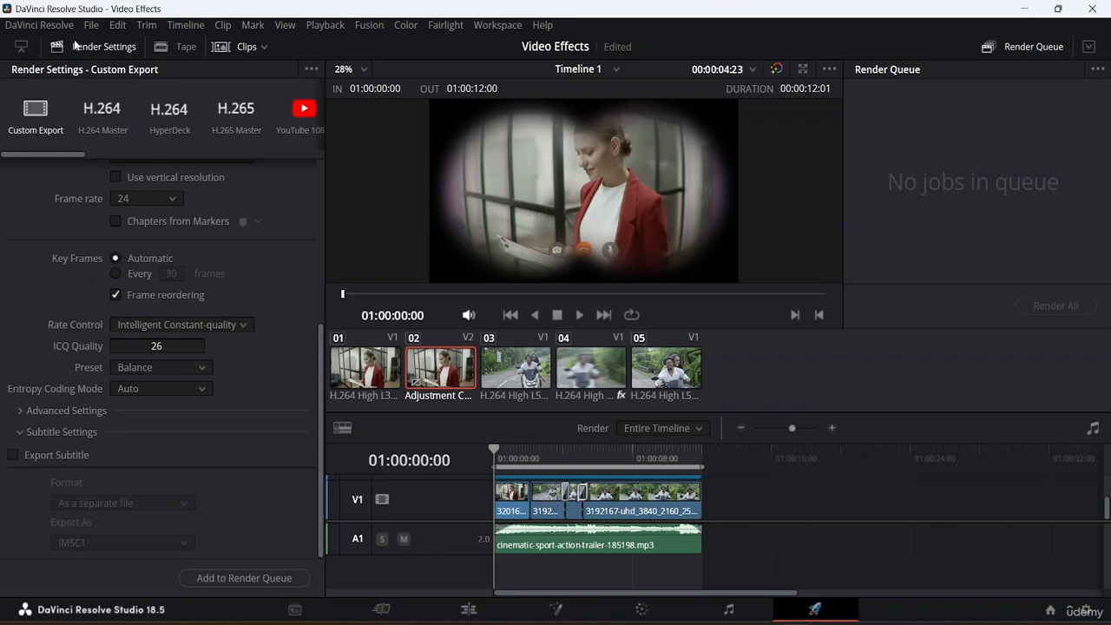
click(35, 455)
scroll(137, 455, up, 4)
scroll(137, 448, down, 3)
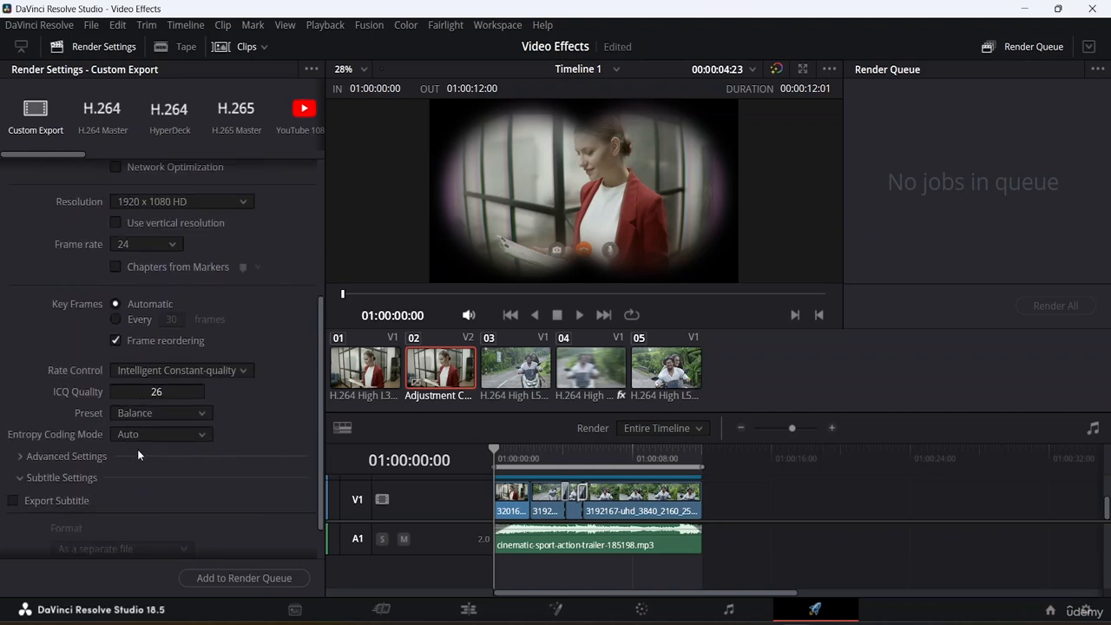
click(58, 478)
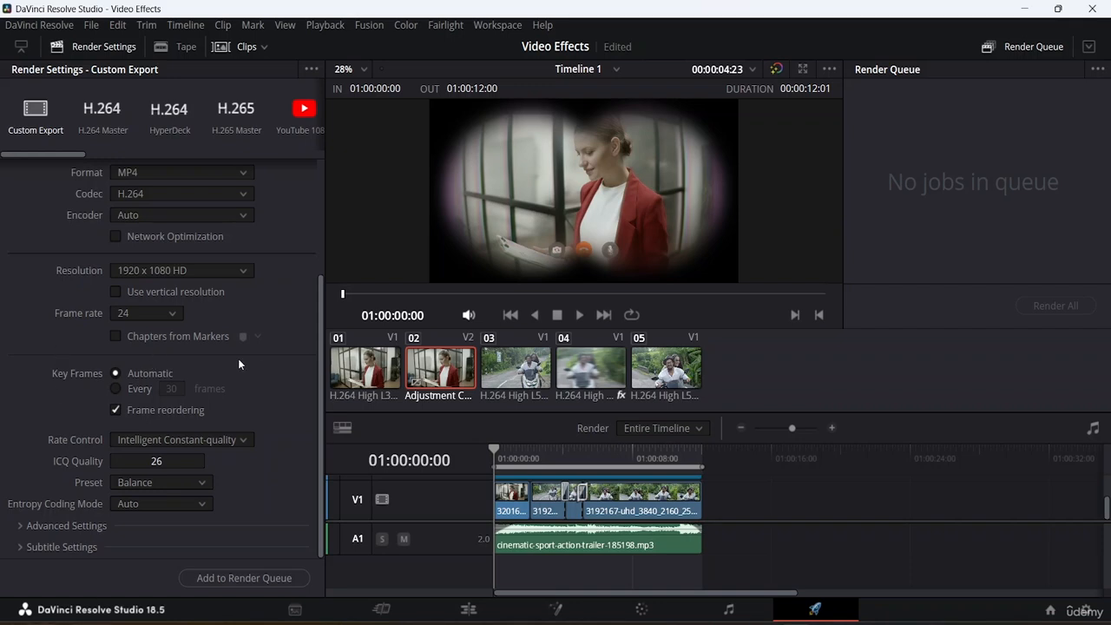
- Add the Video Effects timeline to the render queue with the current export settings
scroll(238, 358, up, 4)
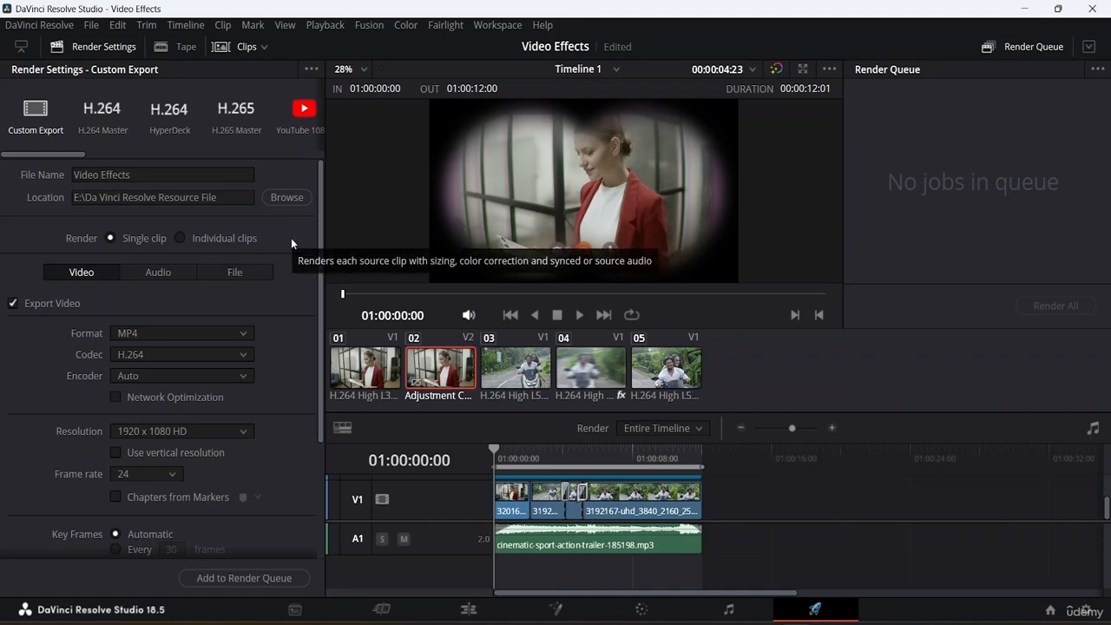
click(276, 578)
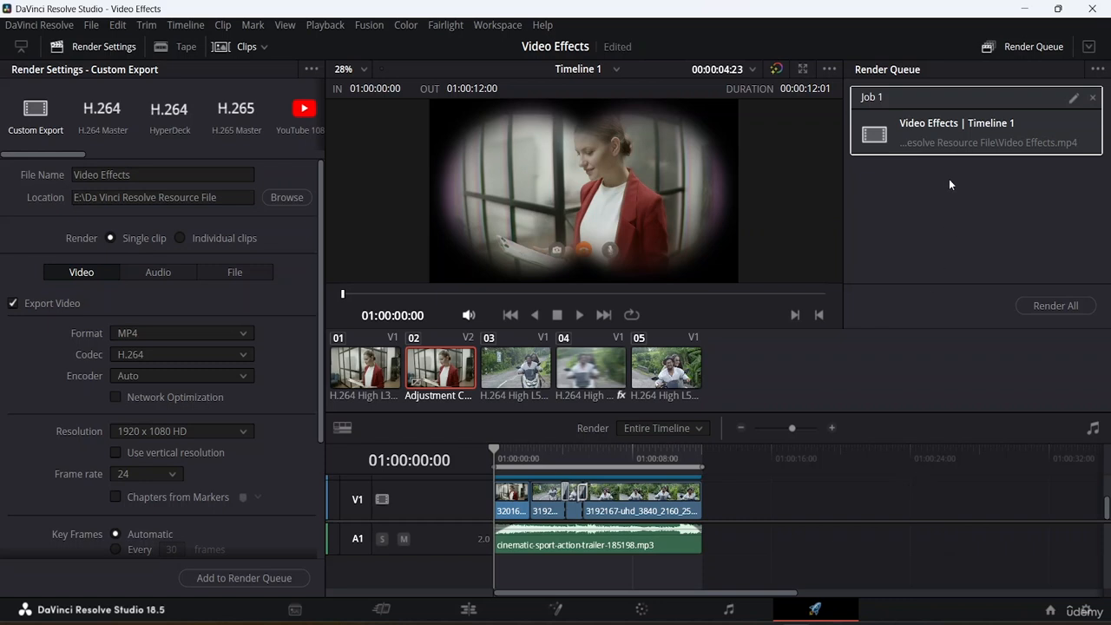
- Open Job 1 in the render queue for editing, then leave editing and save the render job
click(1073, 98)
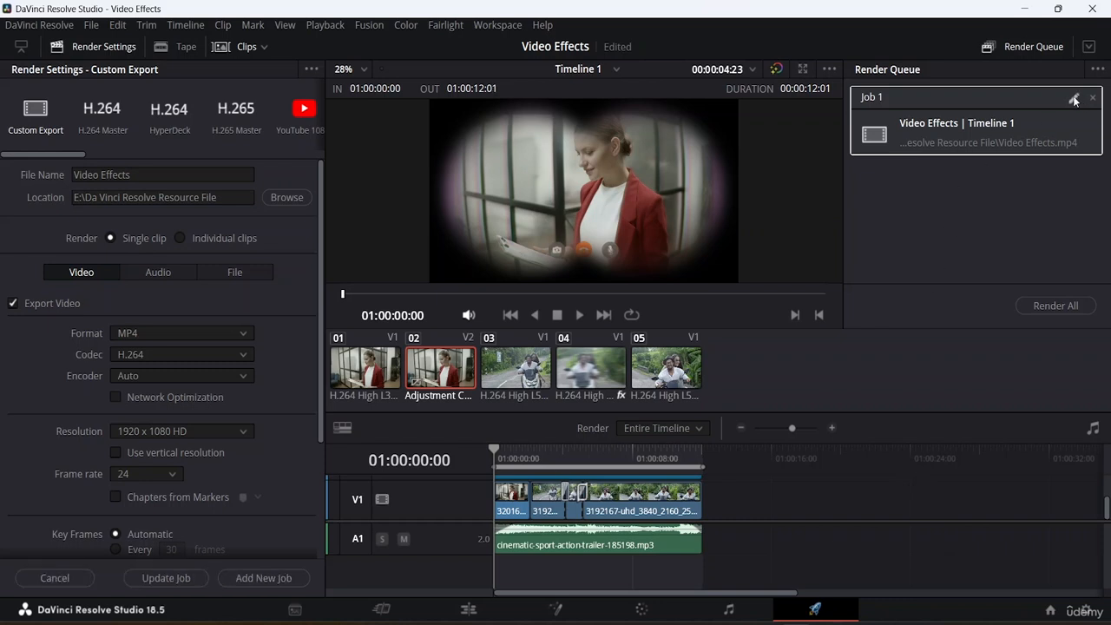
click(1074, 98)
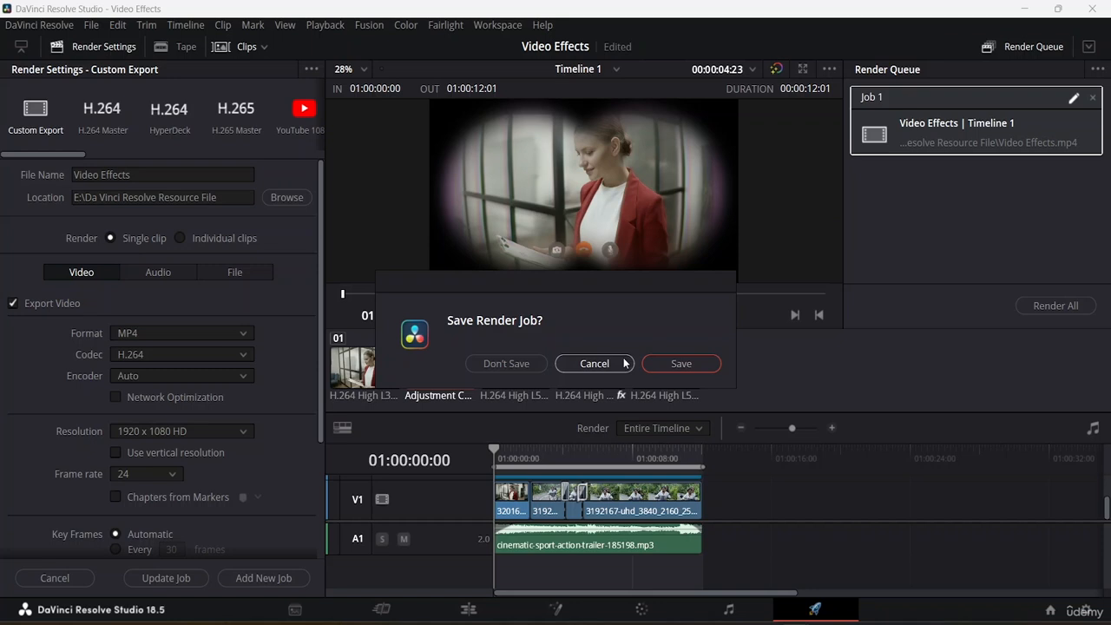
click(594, 364)
click(977, 223)
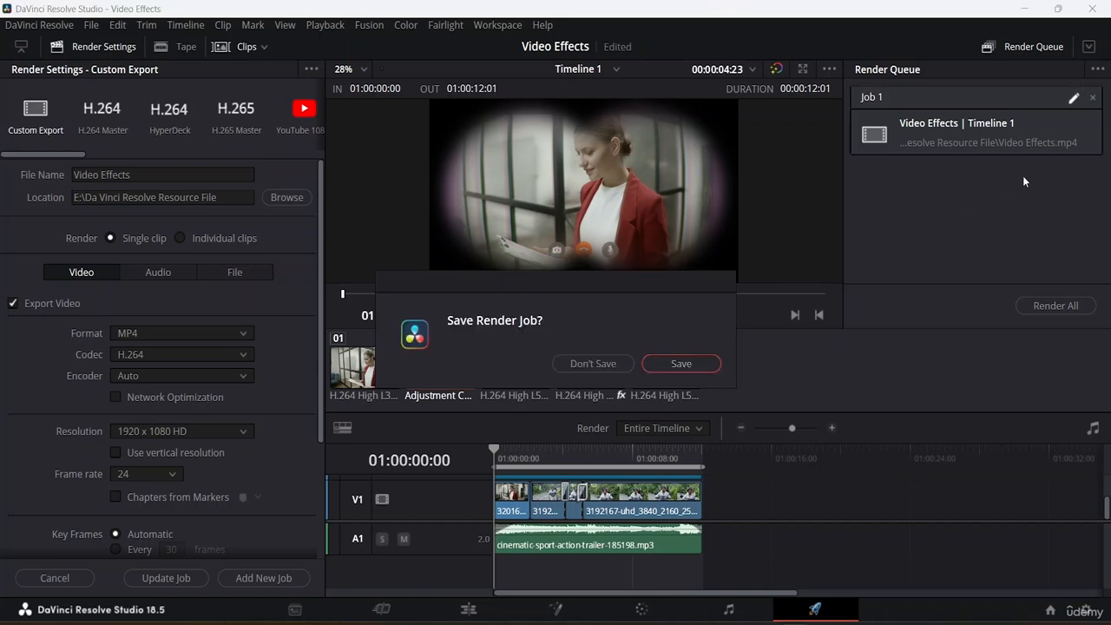
click(681, 363)
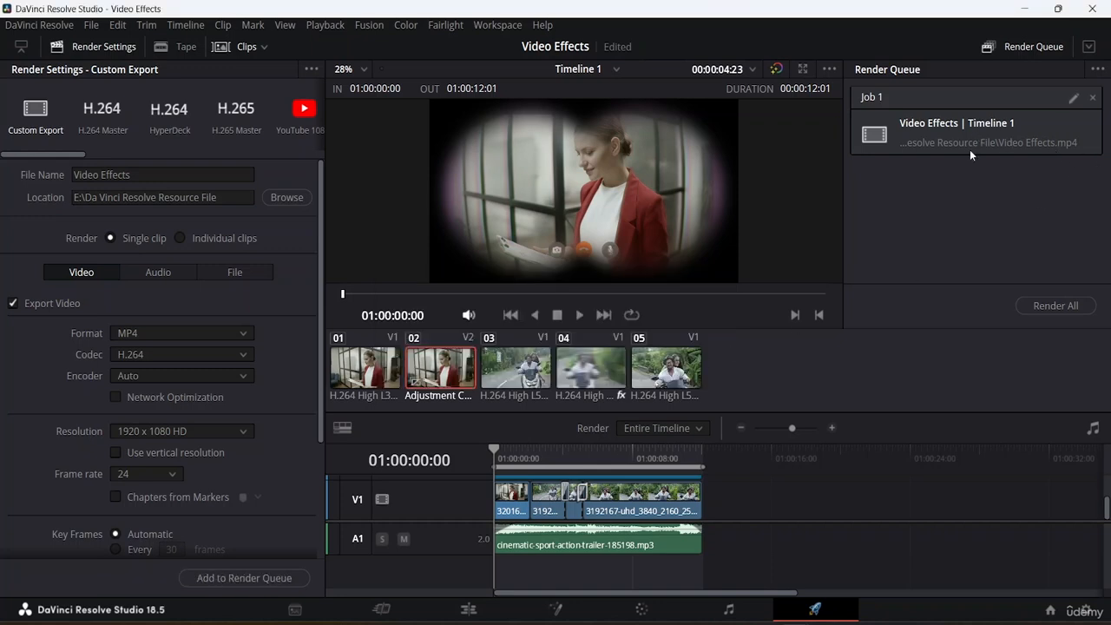
- Render all jobs in the render queue to export the Video Effects file
click(1052, 305)
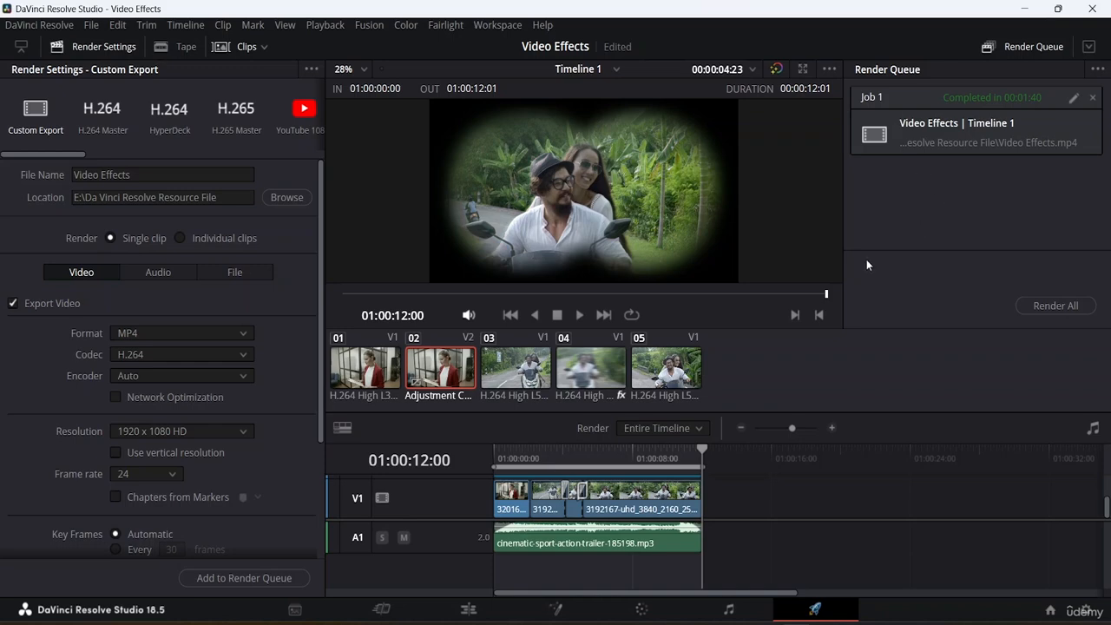
- Switch to File Explorer and open the Da Vinci Resolve Resource File folder on New Volume (E:)
click(448, 615)
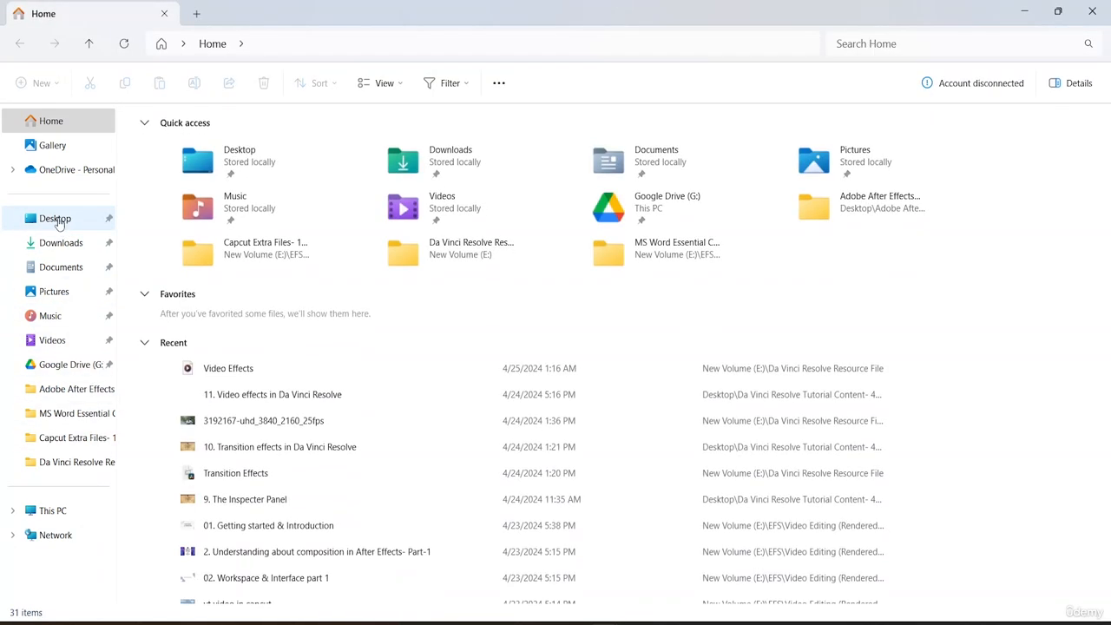
click(72, 515)
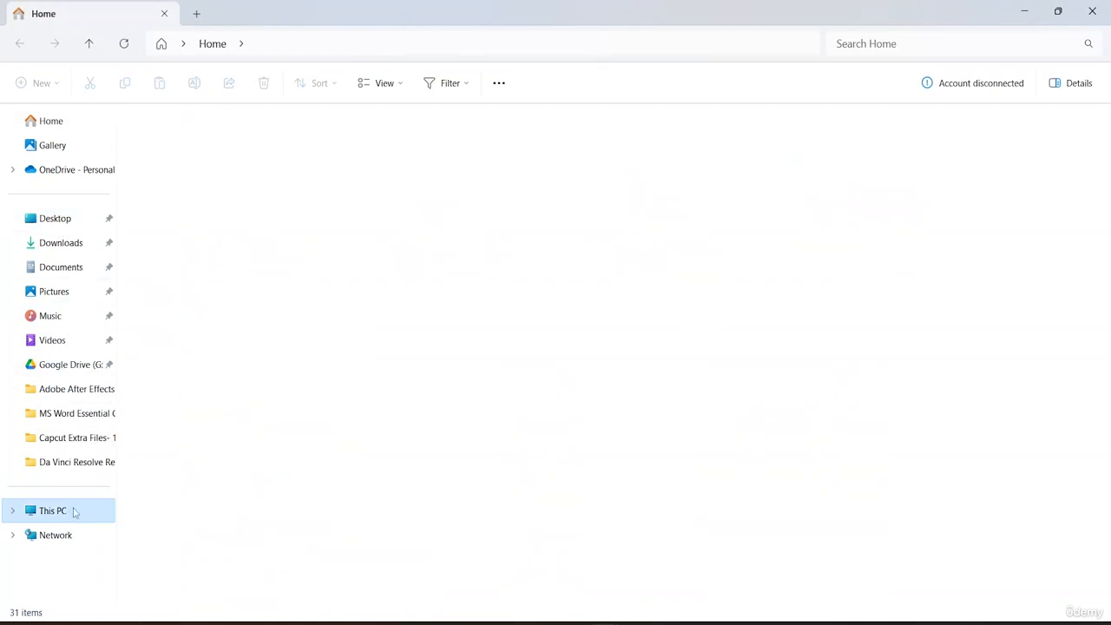
double_click(572, 139)
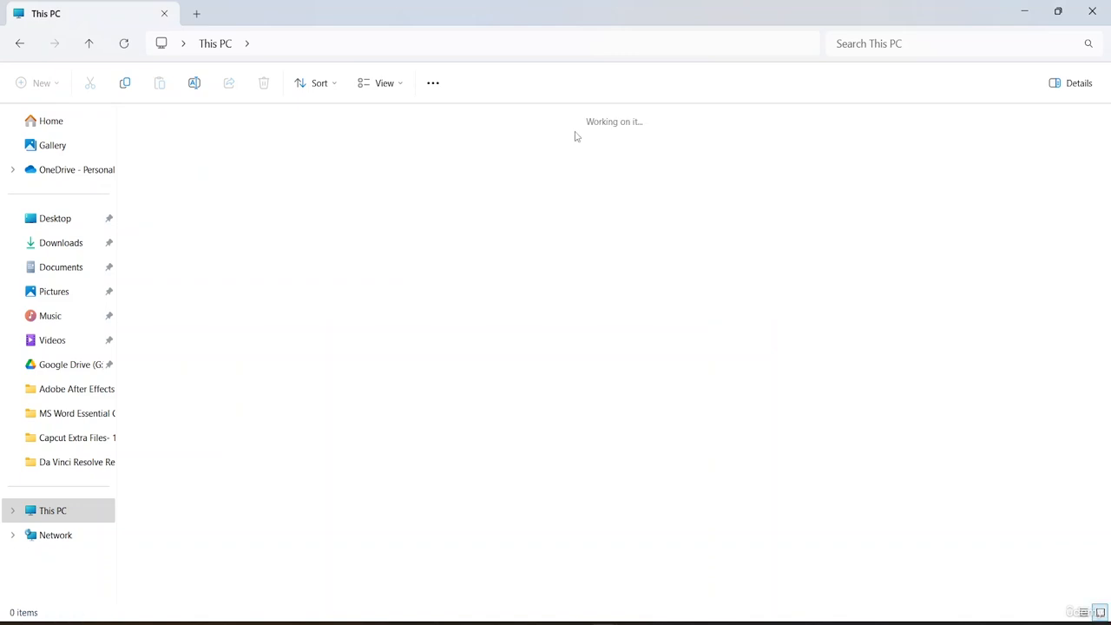
double_click(271, 195)
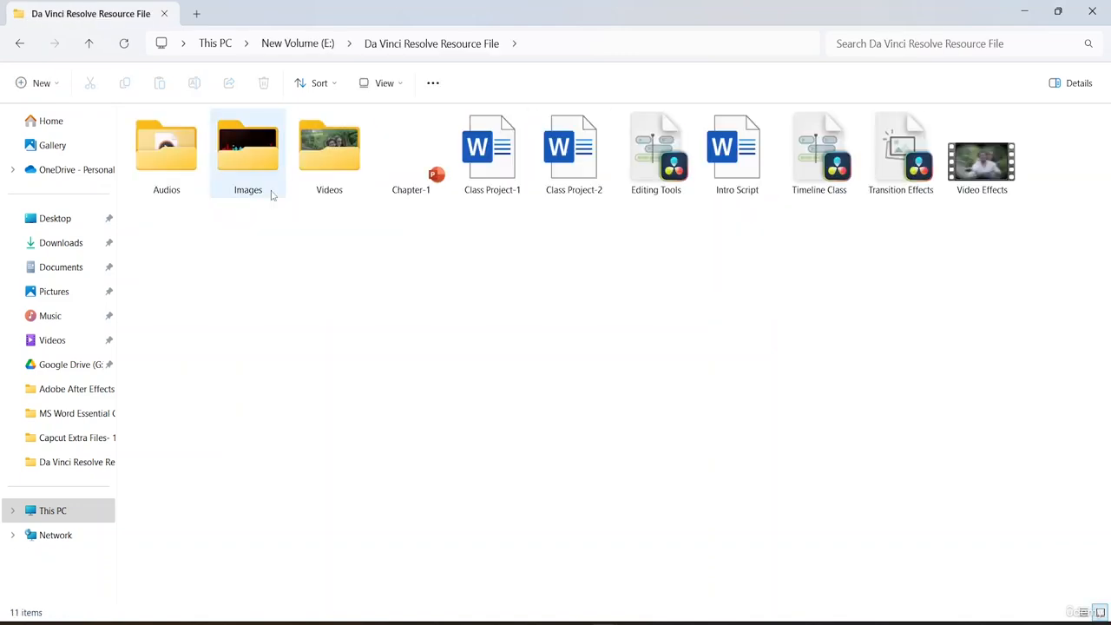
double_click(337, 168)
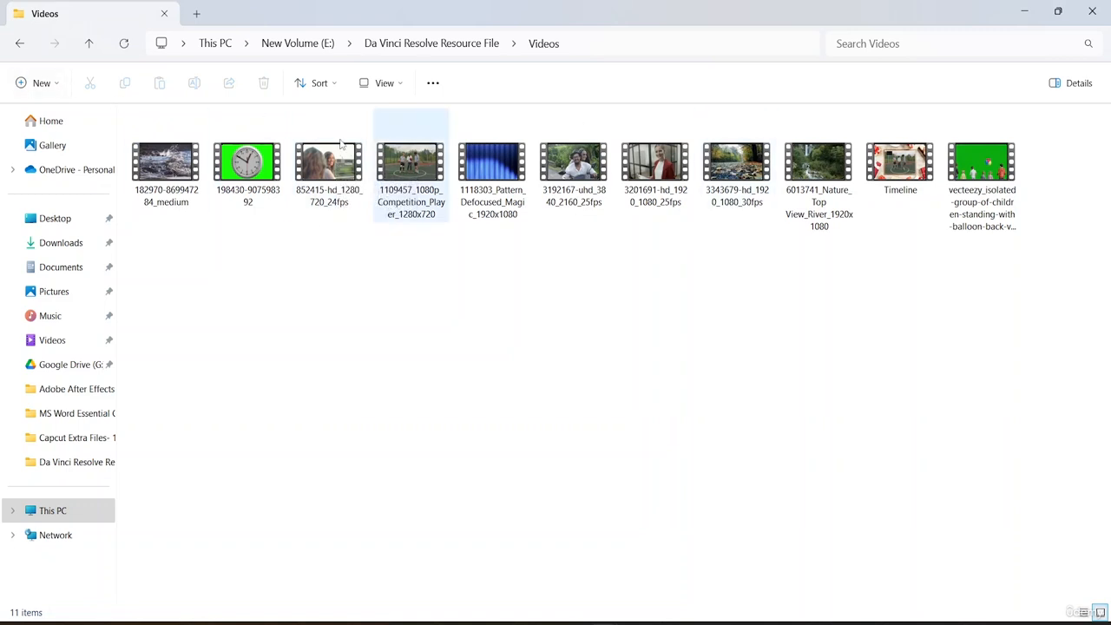
click(14, 49)
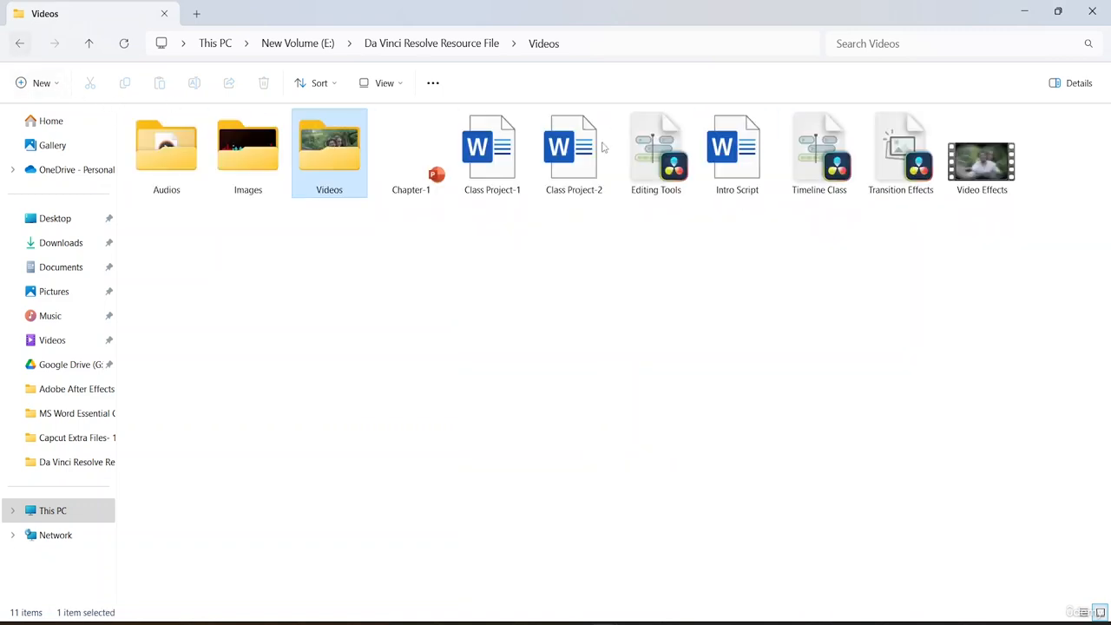
click(14, 49)
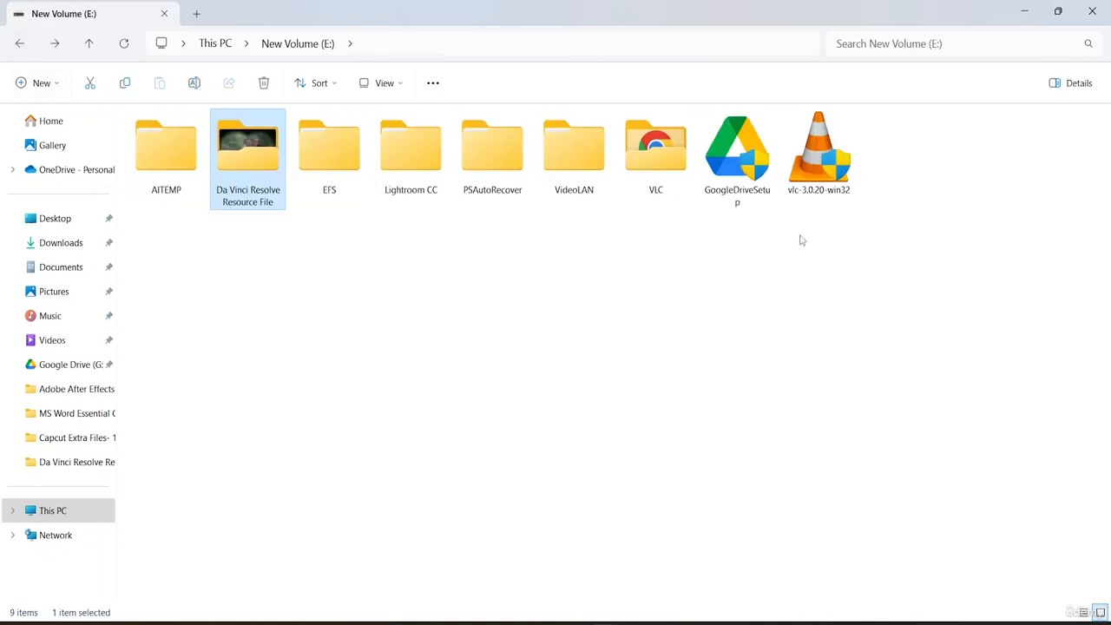
double_click(260, 179)
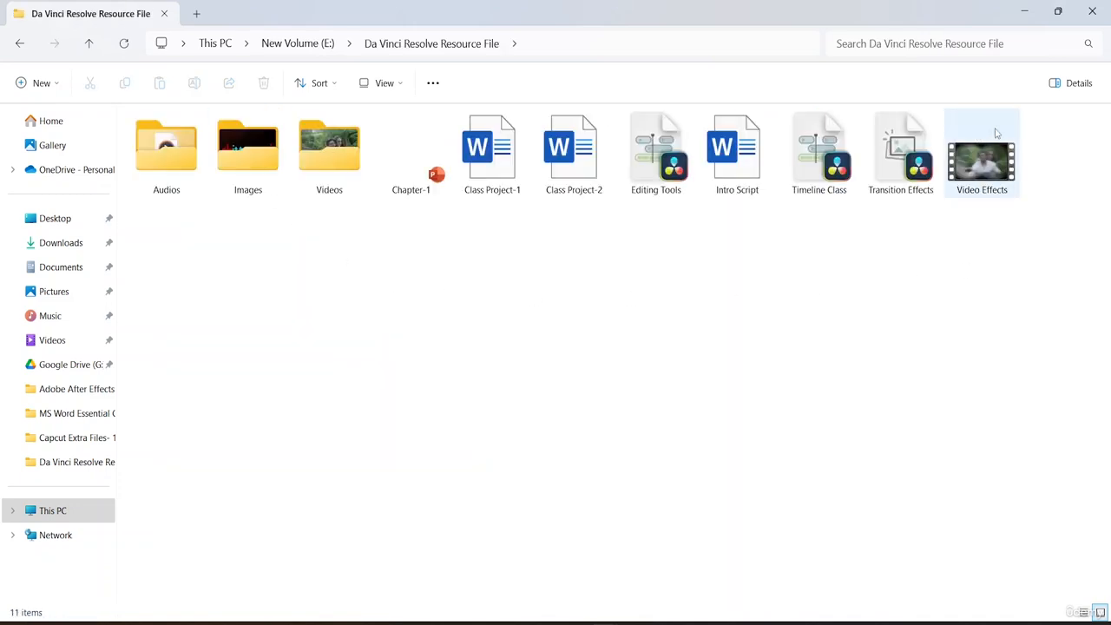
- Play the exported Video Effects video to check the render, then close the media player
mouse_move(973, 173)
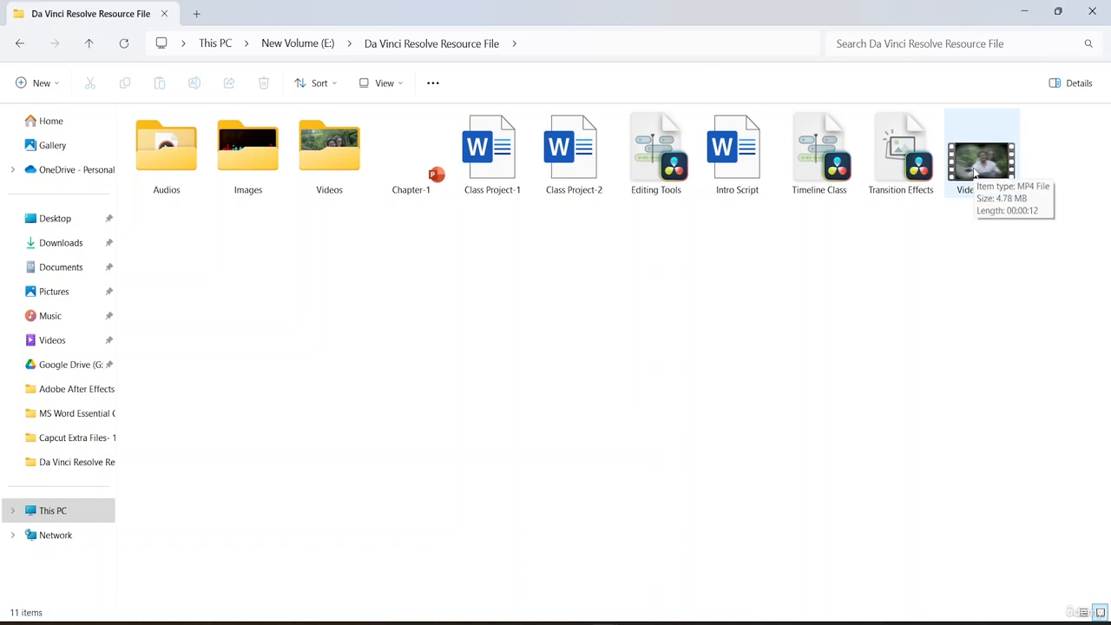
click(994, 181)
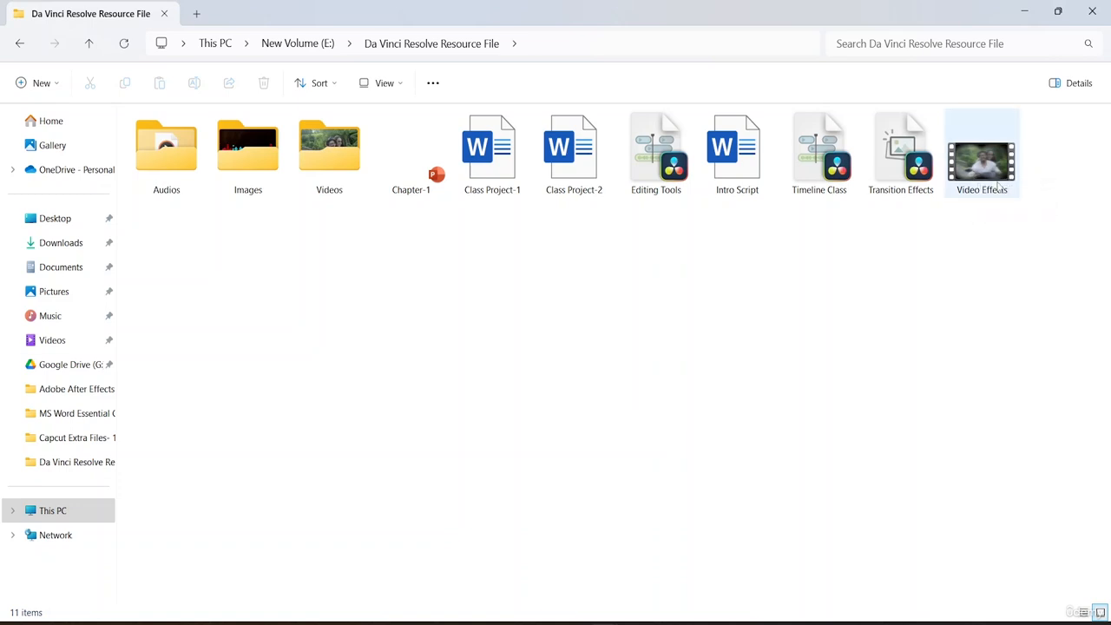
double_click(997, 180)
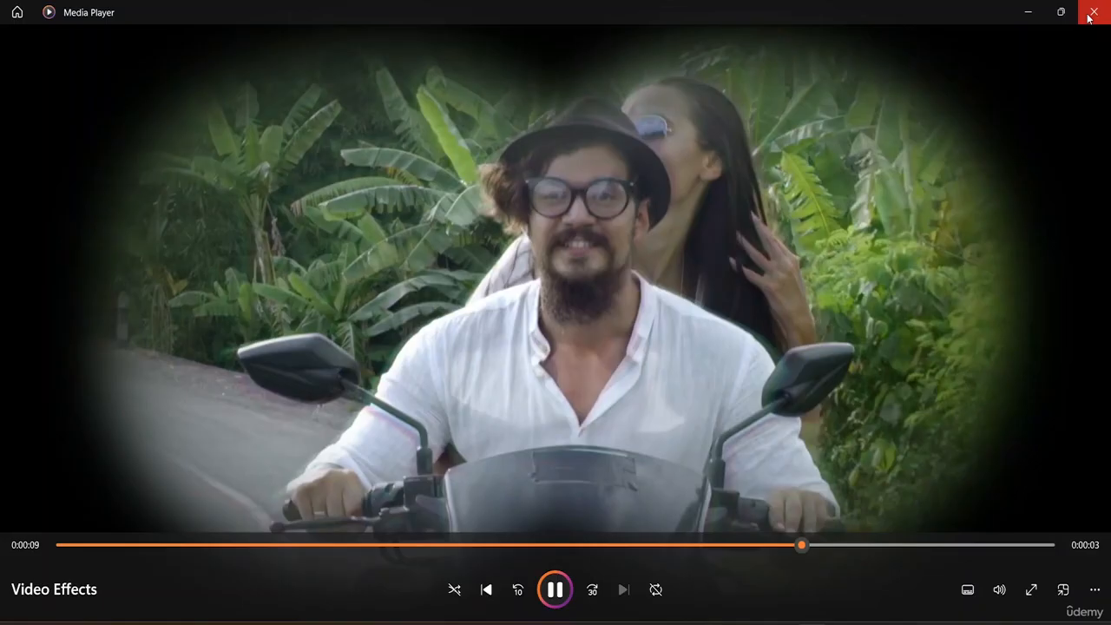
click(1094, 12)
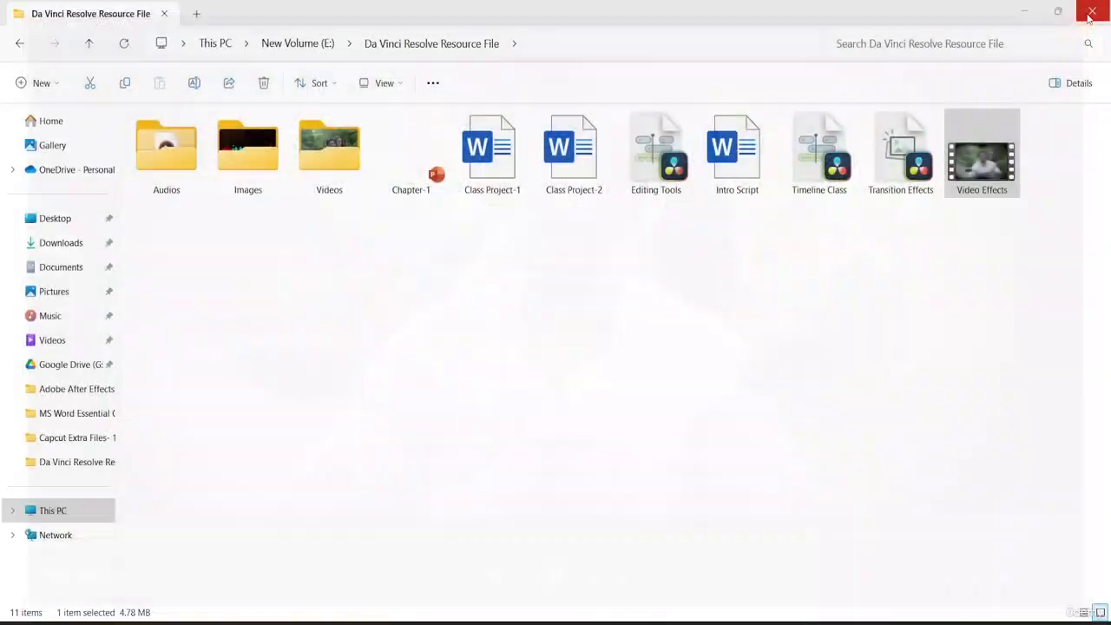